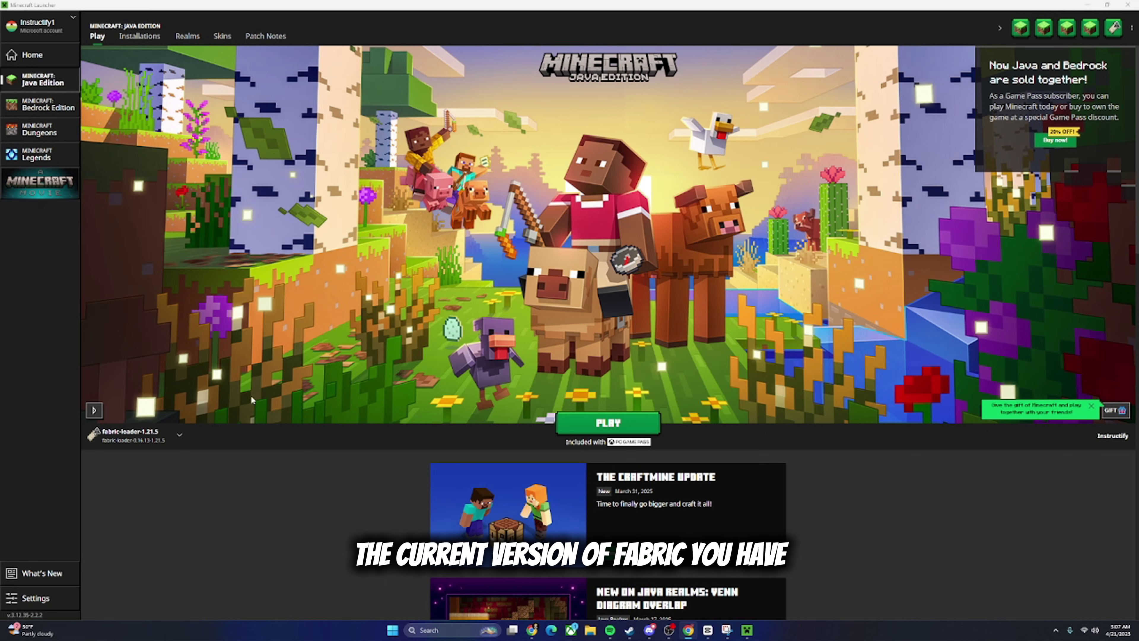
Keep fabric-loader-1.21.5 as the launcher's play version and bring up Chrome.
{"action": "left_click", "coordinate": [134, 435]}
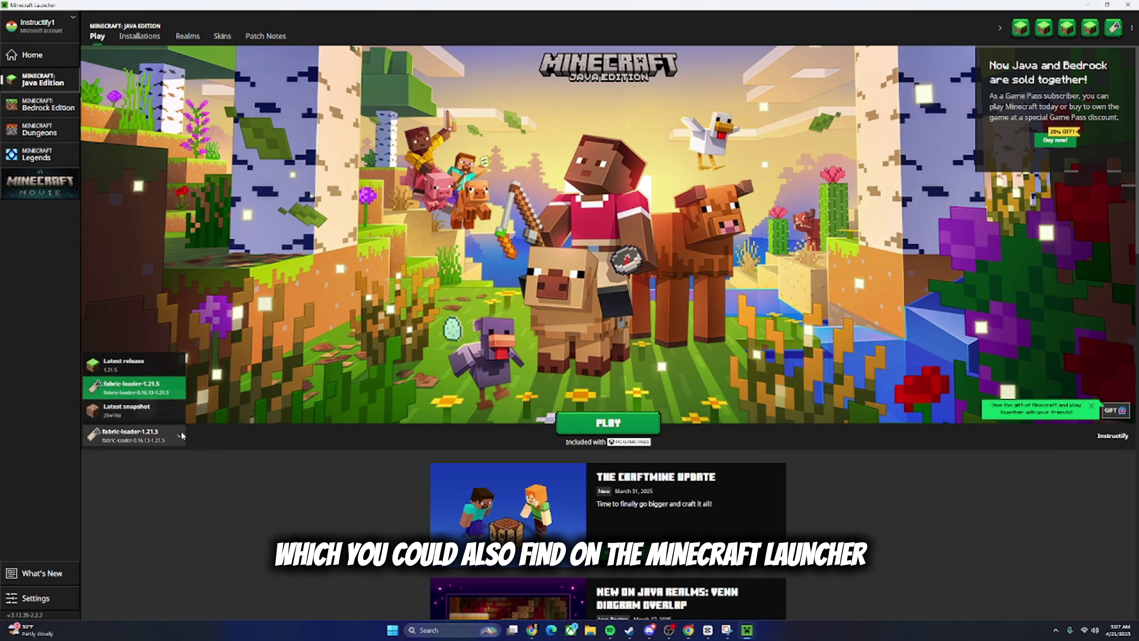
{"action": "left_click", "coordinate": [163, 392]}
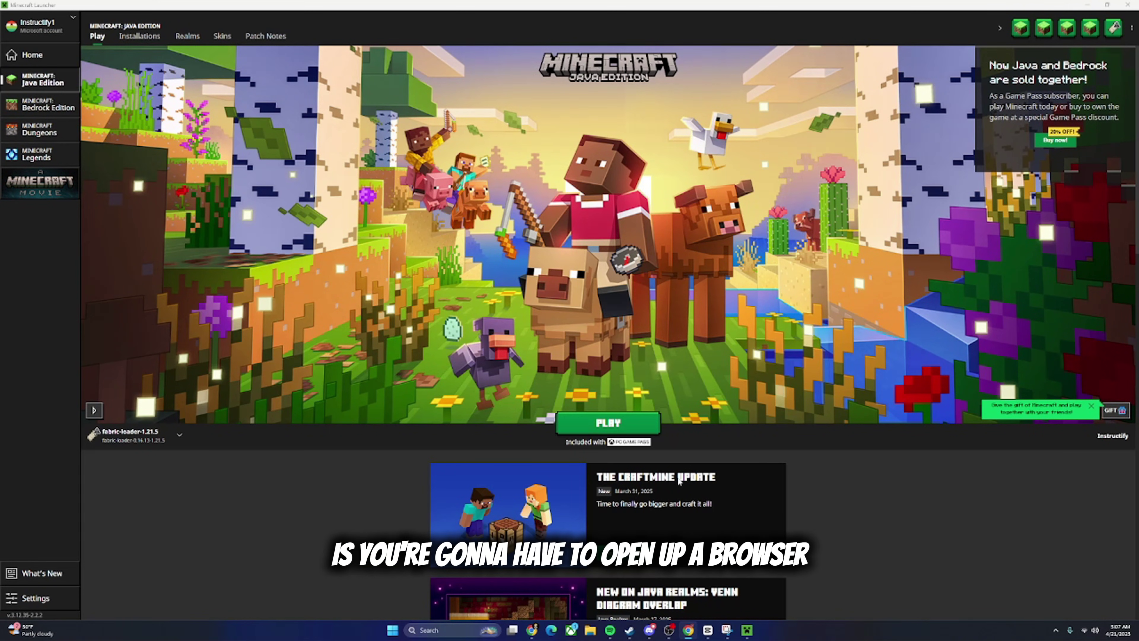
{"action": "left_click", "coordinate": [689, 631]}
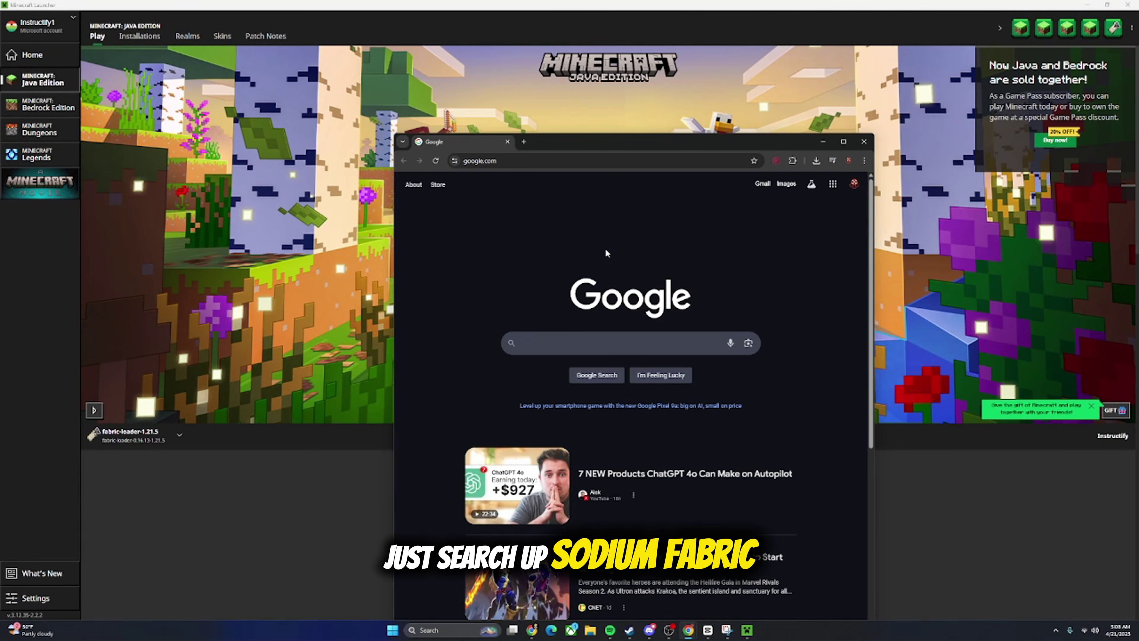
Search Google for 'sodium fabric' and open the CurseForge Sodium mod page in a maximized window.
{"action": "type", "text": "sodium fabric"}
{"action": "key", "text": "Return"}
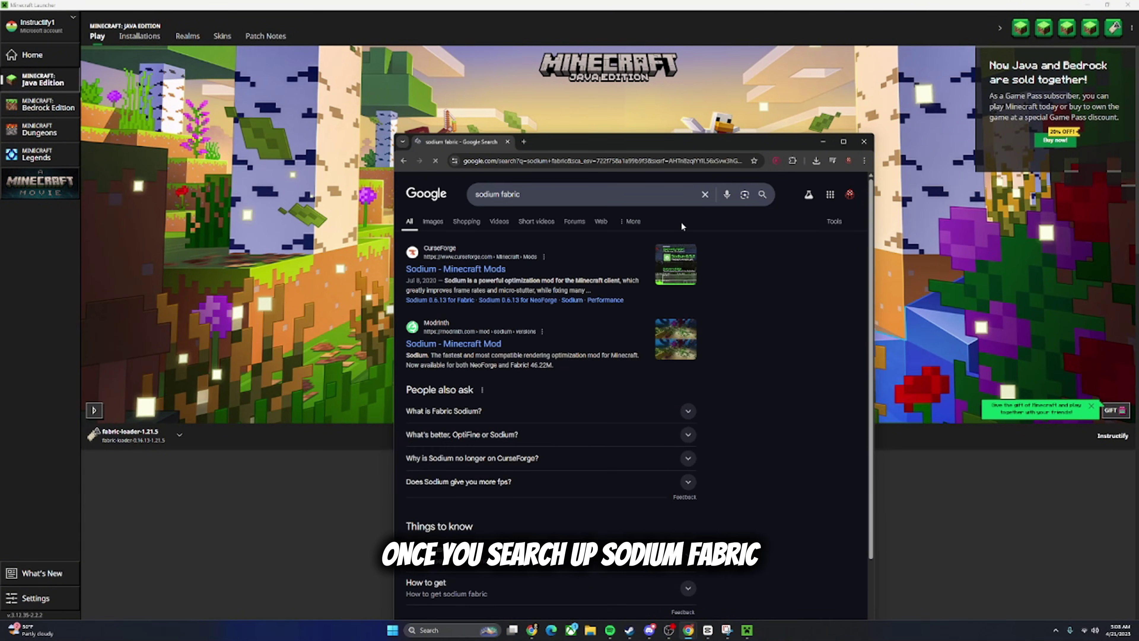
{"action": "left_click", "coordinate": [476, 270]}
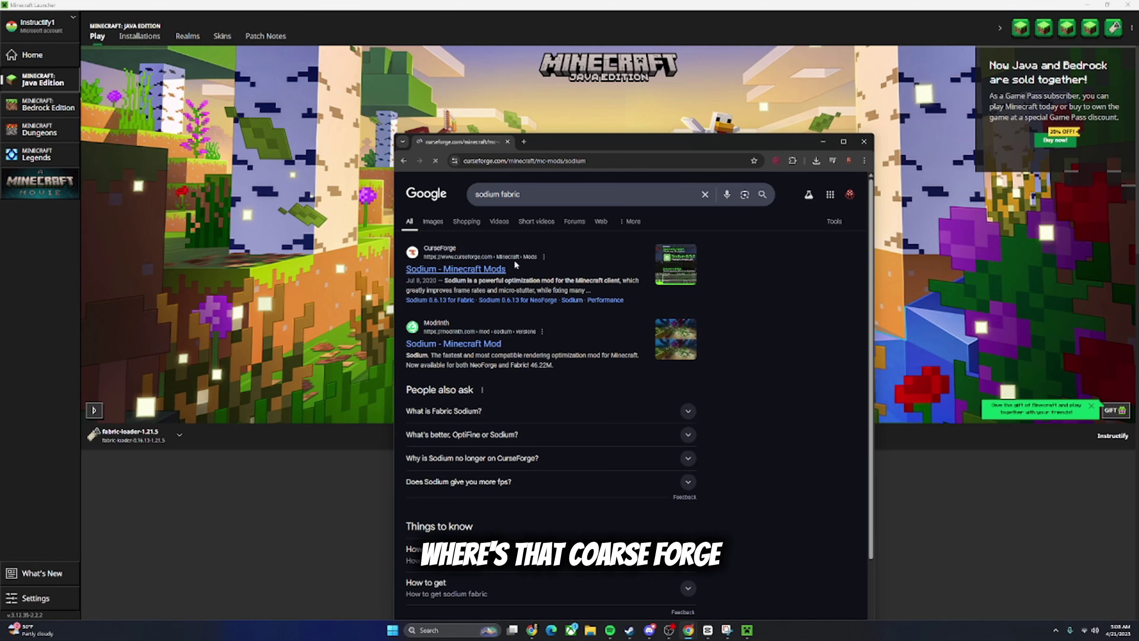
{"action": "left_click", "coordinate": [843, 141]}
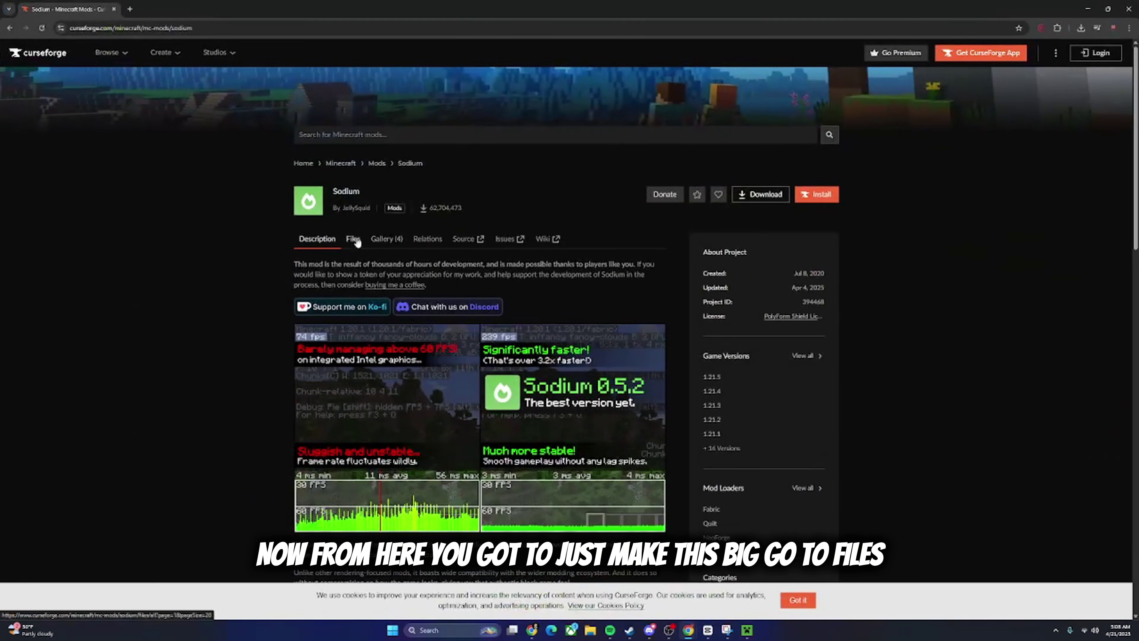
Download the Sodium 0.6.11 for Fabric file and confirm it in Chrome's recent downloads.
{"action": "left_click", "coordinate": [354, 238]}
{"action": "scroll", "coordinate": [400, 240], "scroll_direction": "down", "scroll_amount": 4}
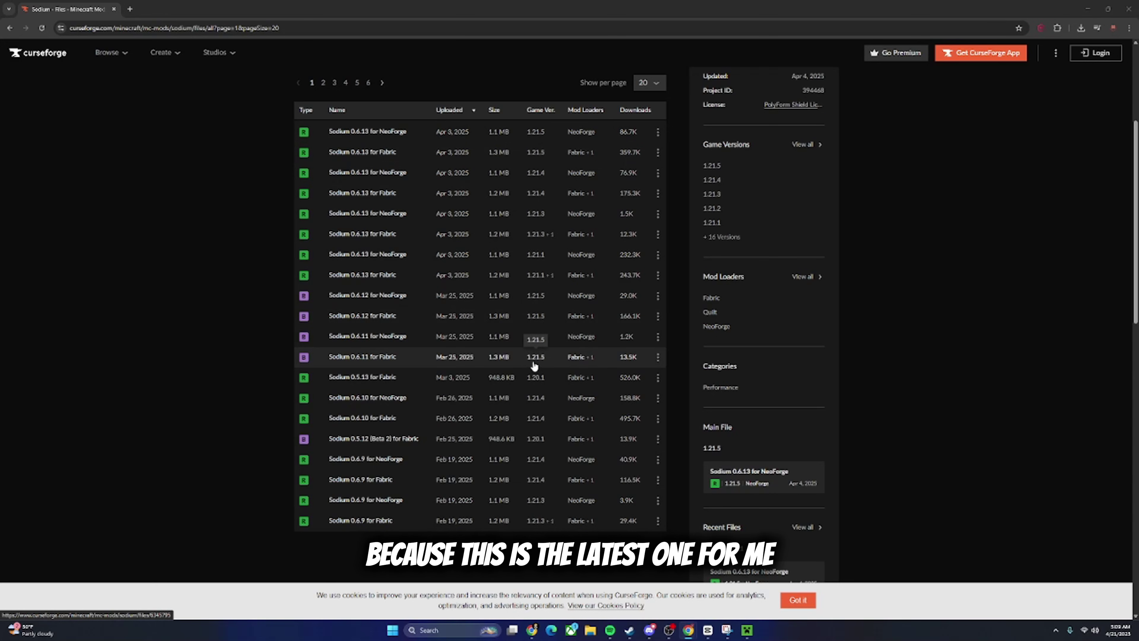
{"action": "left_click", "coordinate": [658, 358]}
{"action": "left_click", "coordinate": [694, 398]}
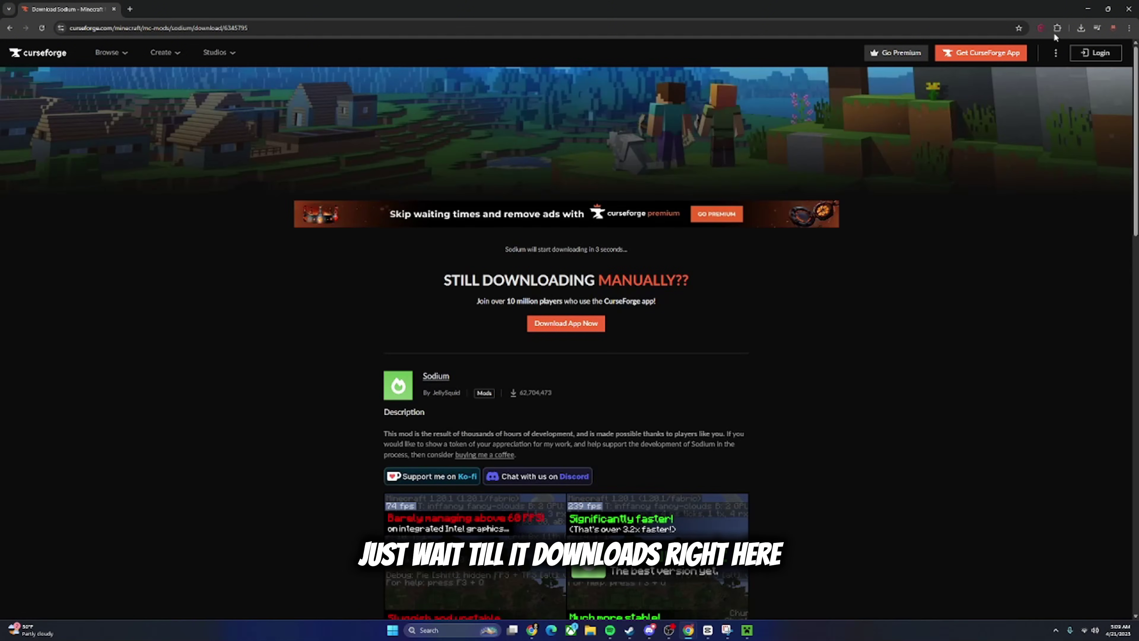
{"action": "left_click", "coordinate": [1081, 28]}
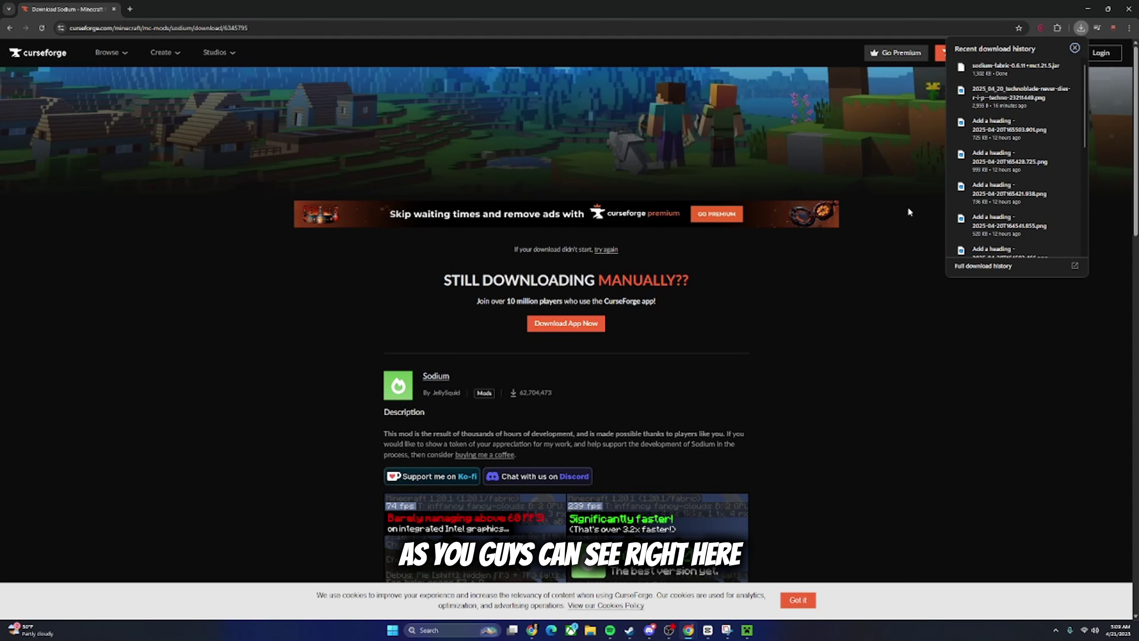
{"action": "left_click", "coordinate": [354, 258]}
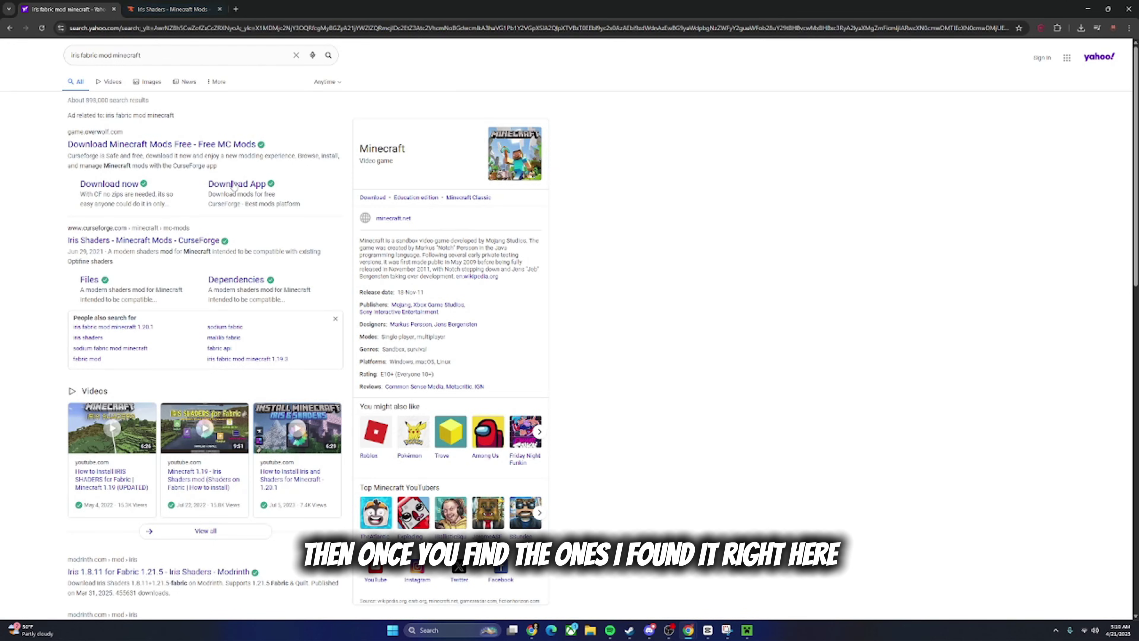
Open the Iris Shaders project, close the duplicate tab, and download Iris 1.8.11 for Fabric 1.21.5.
{"action": "left_click", "coordinate": [161, 250]}
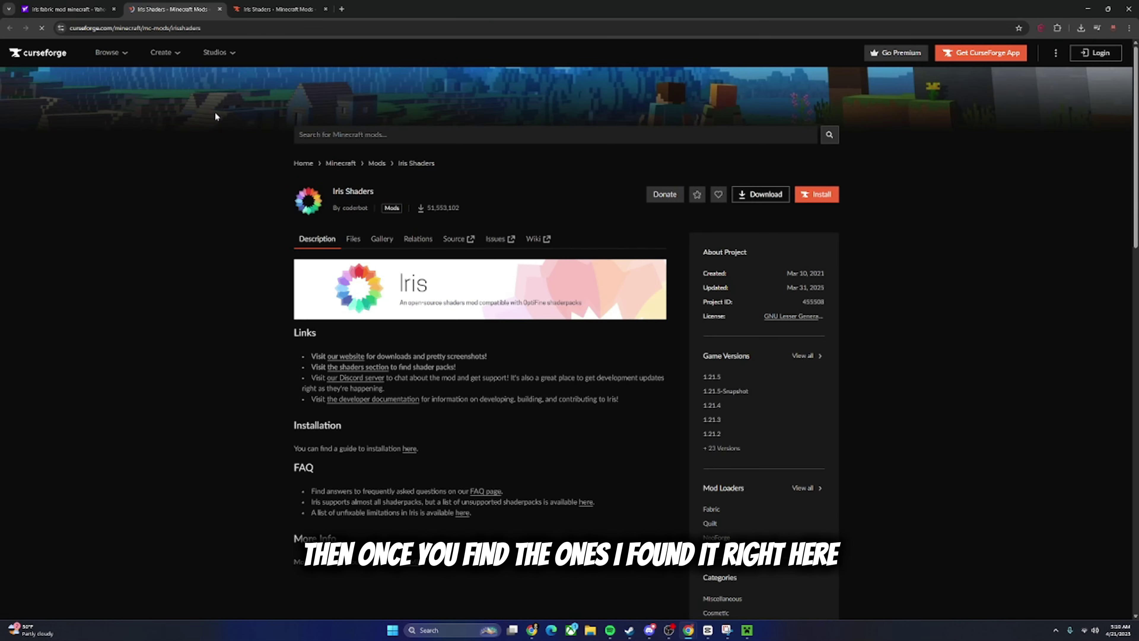
{"action": "left_click", "coordinate": [326, 9]}
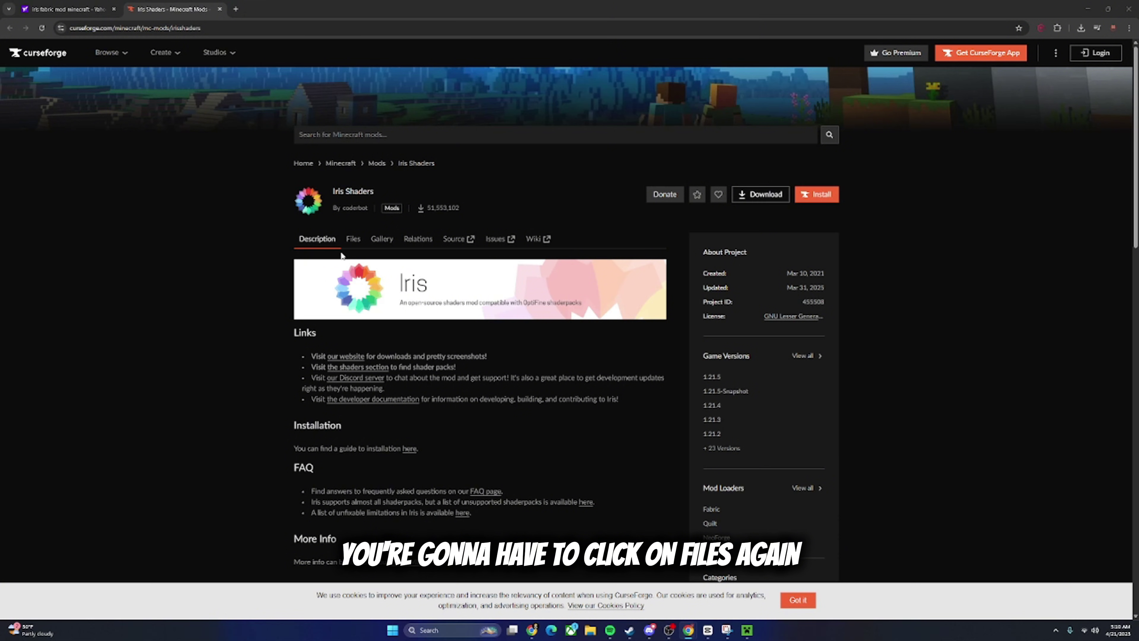
{"action": "left_click", "coordinate": [353, 239]}
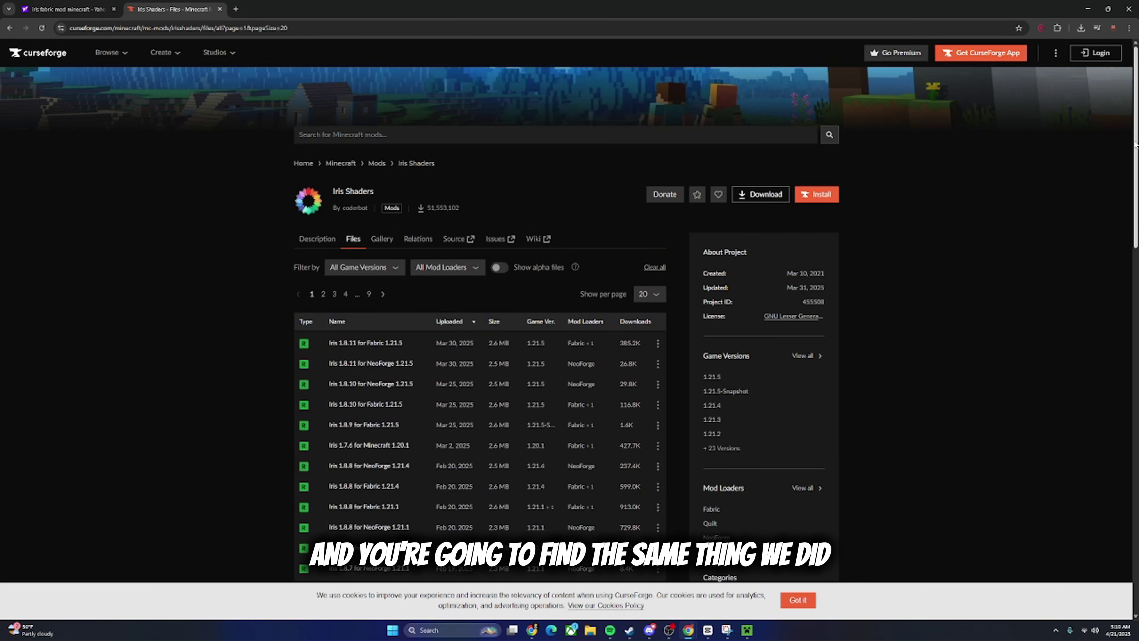
{"action": "scroll", "coordinate": [774, 92], "scroll_direction": "down", "scroll_amount": 3}
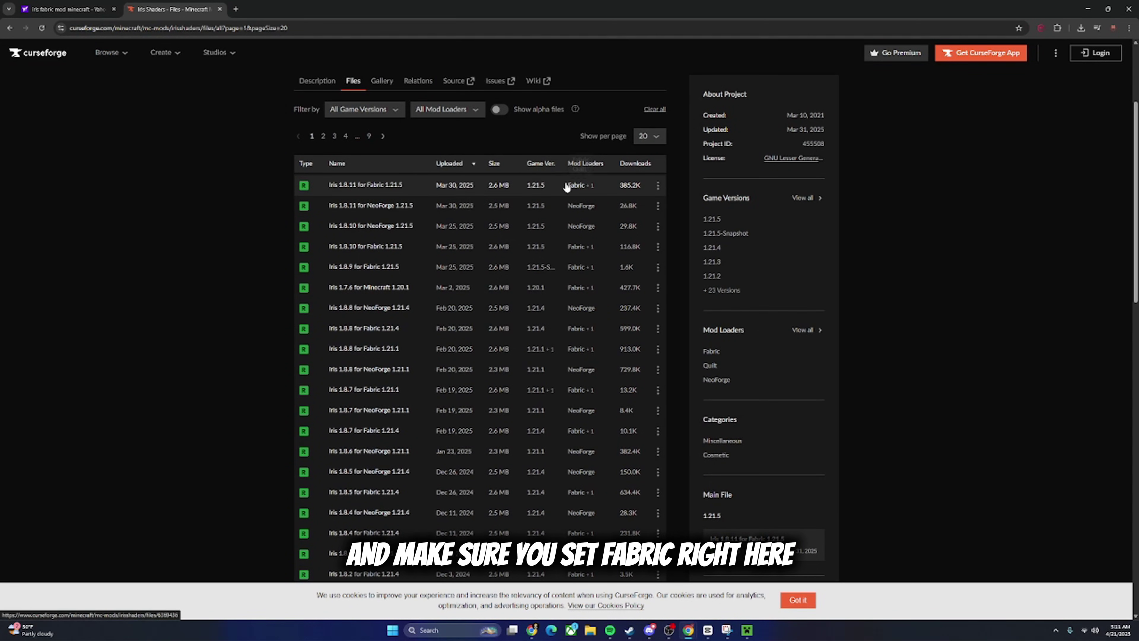
{"action": "scroll", "coordinate": [587, 188], "scroll_direction": "down", "scroll_amount": 1}
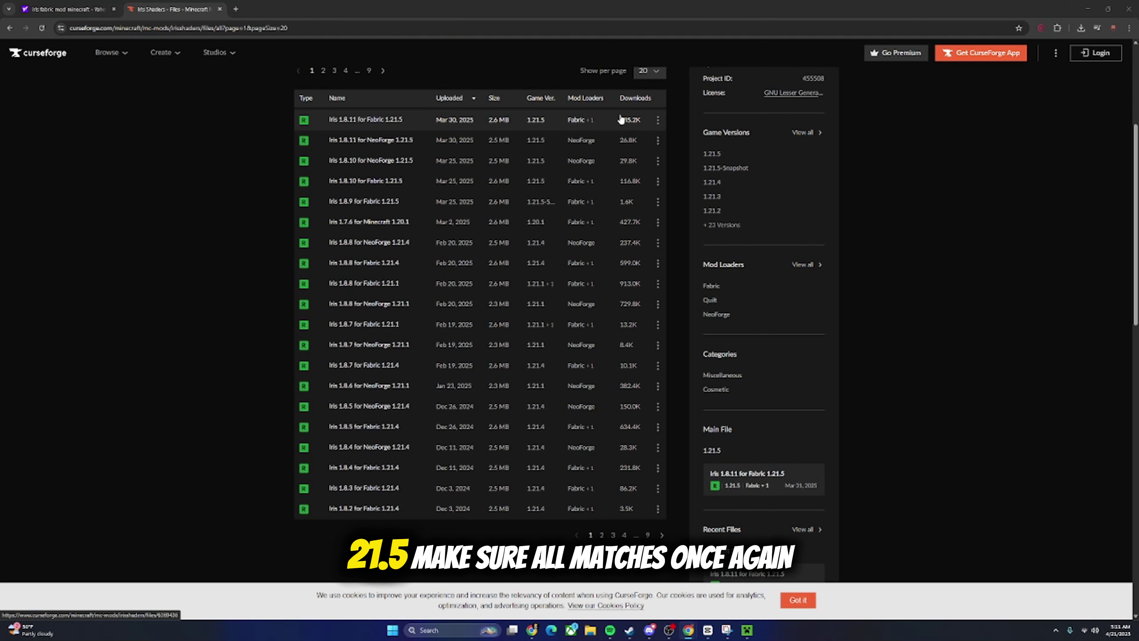
{"action": "left_click", "coordinate": [658, 121]}
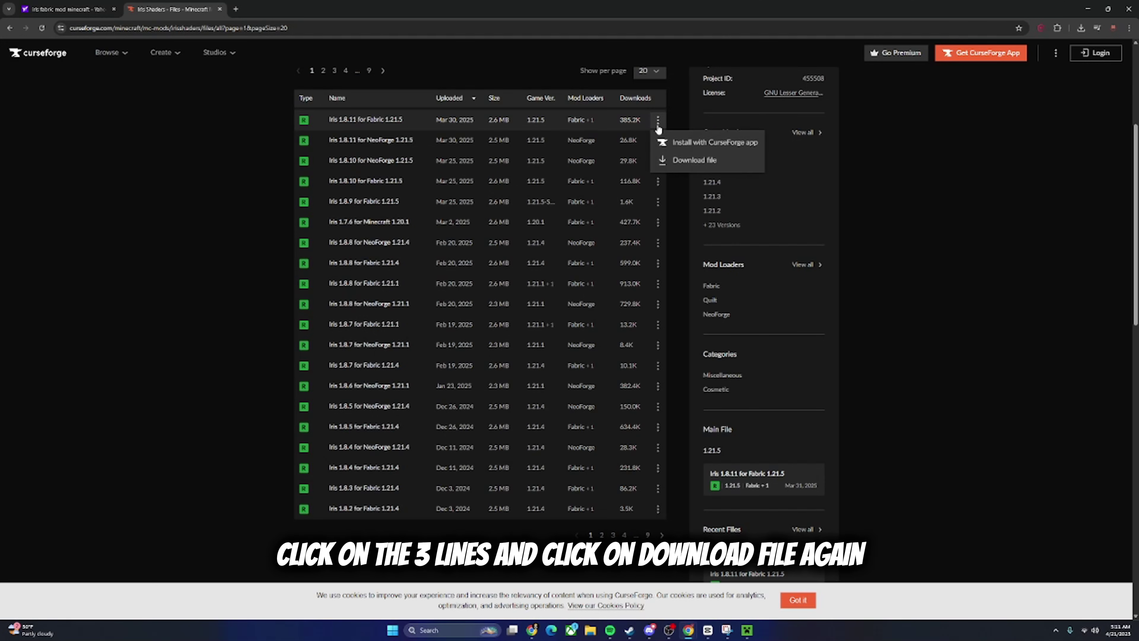
{"action": "left_click", "coordinate": [694, 160]}
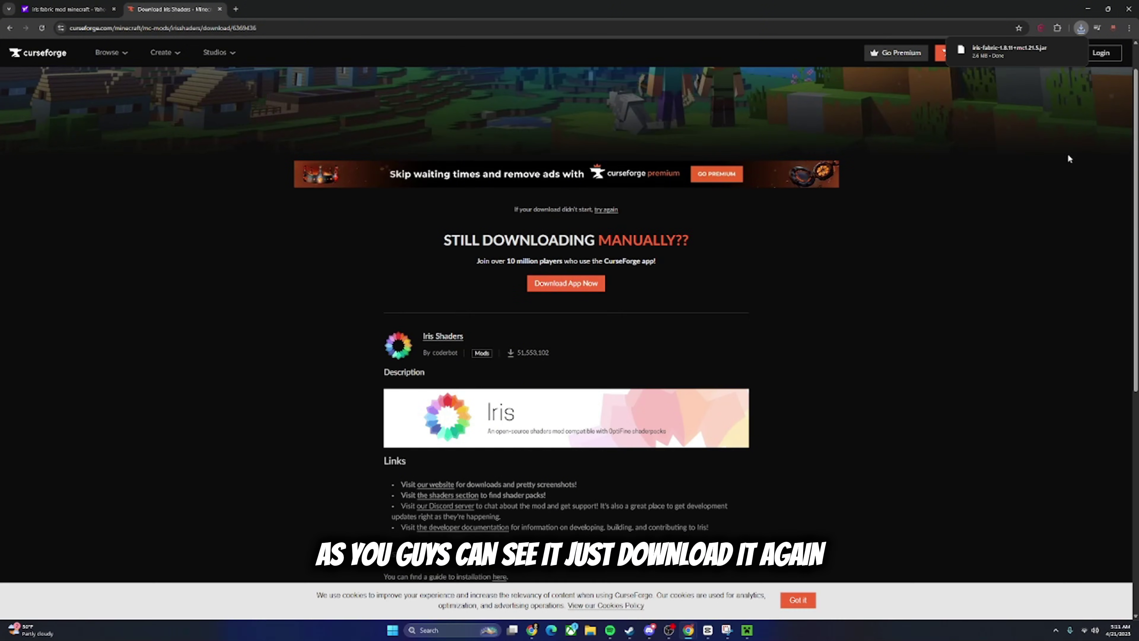
{"action": "mouse_move", "coordinate": [1006, 48]}
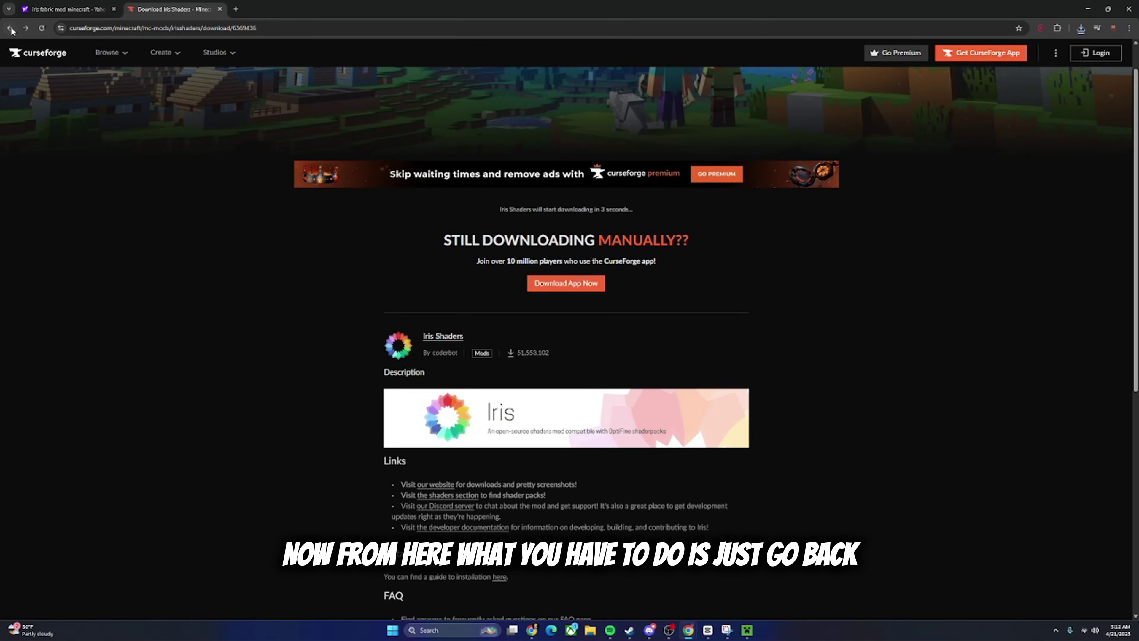
Search CurseForge Minecraft mods for 'shaders' and open the Complementary Shaders - Unbound project.
{"action": "left_click", "coordinate": [12, 30]}
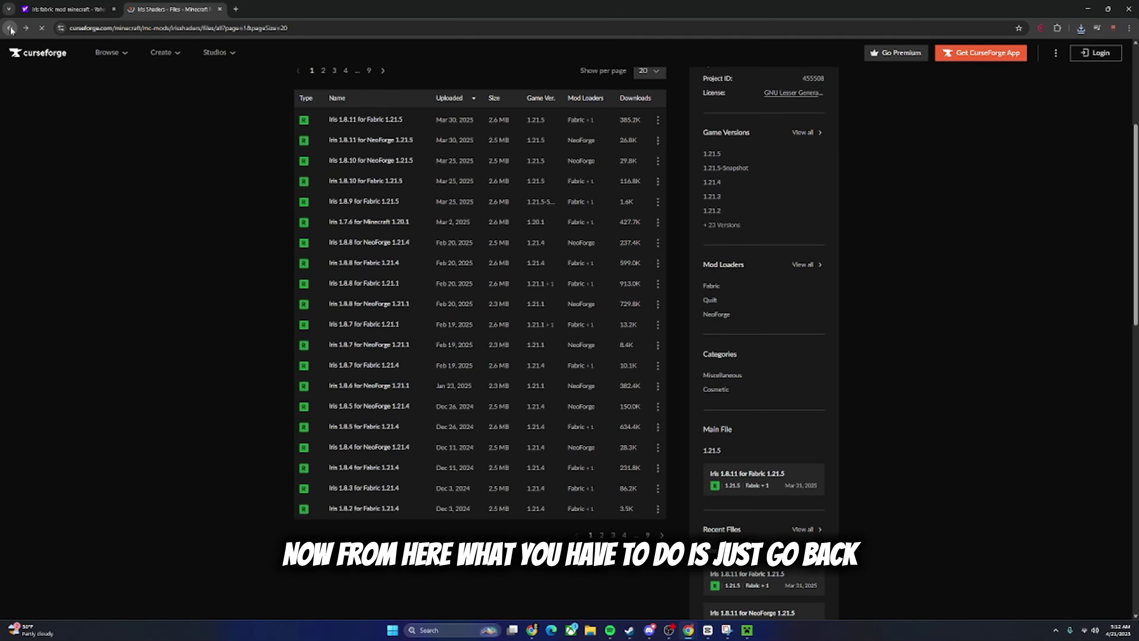
{"action": "left_click", "coordinate": [45, 54]}
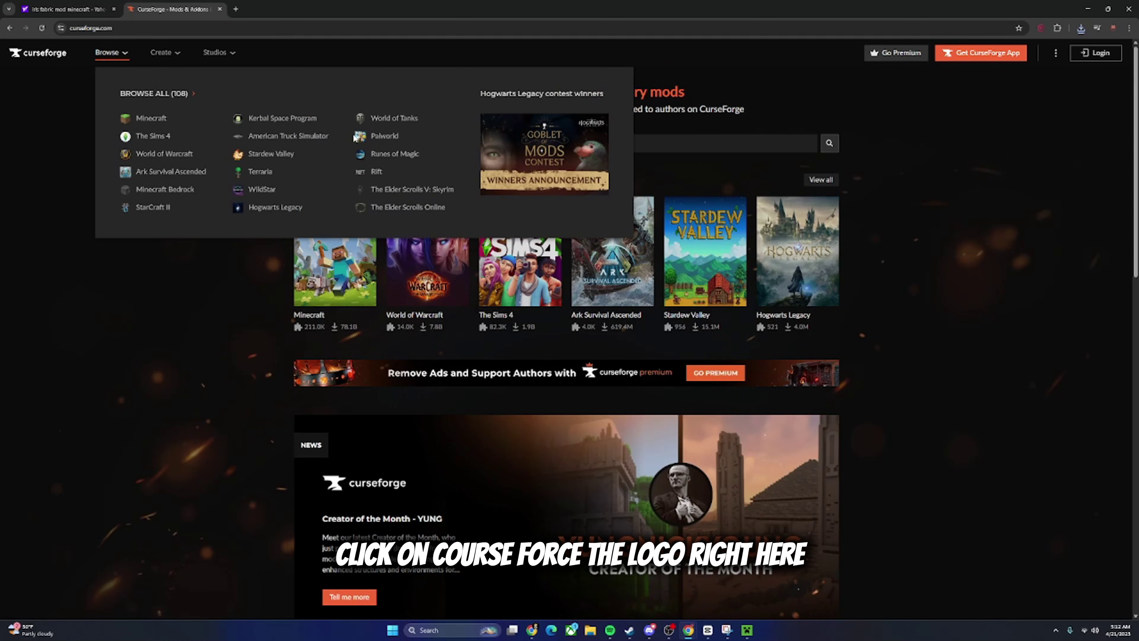
{"action": "left_click", "coordinate": [334, 251]}
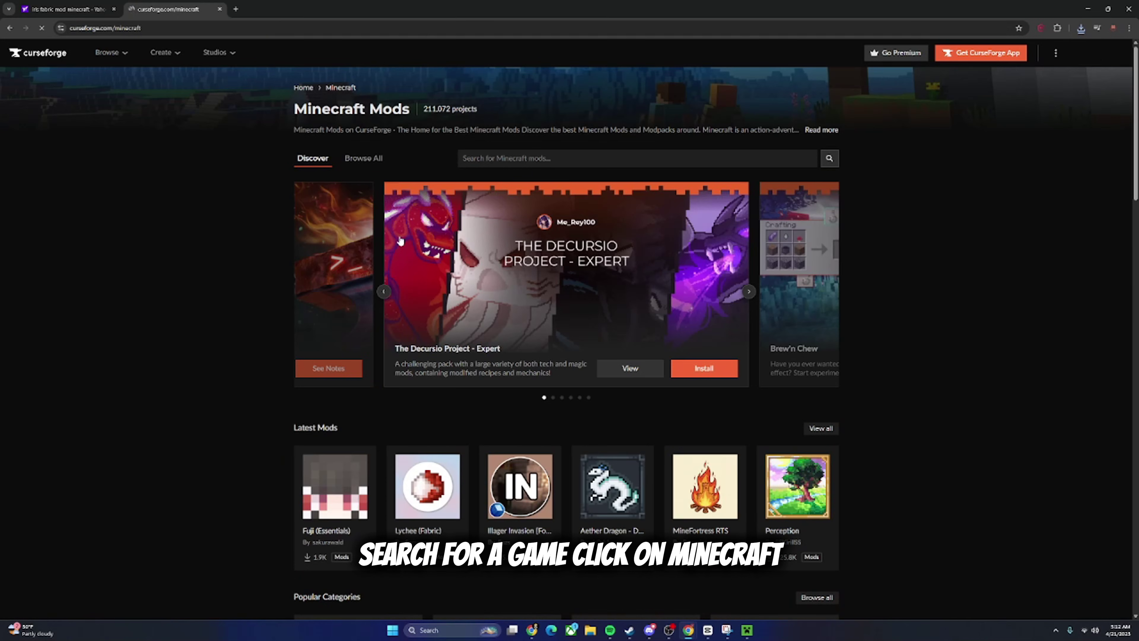
{"action": "left_click", "coordinate": [524, 160]}
{"action": "type", "text": "shaders"}
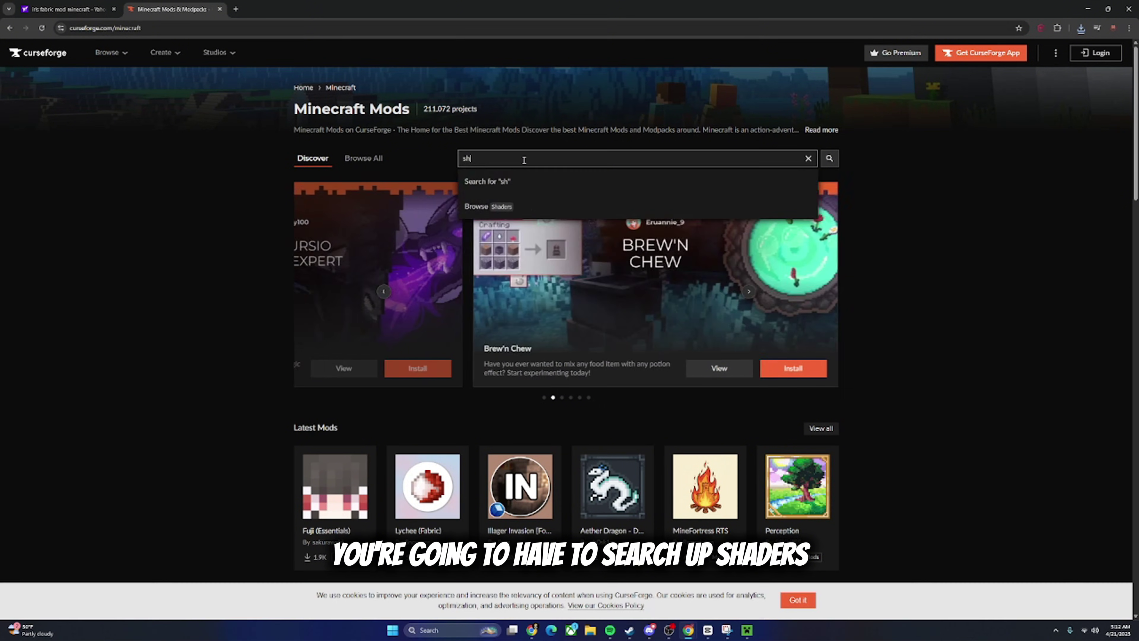
{"action": "key", "text": "Return"}
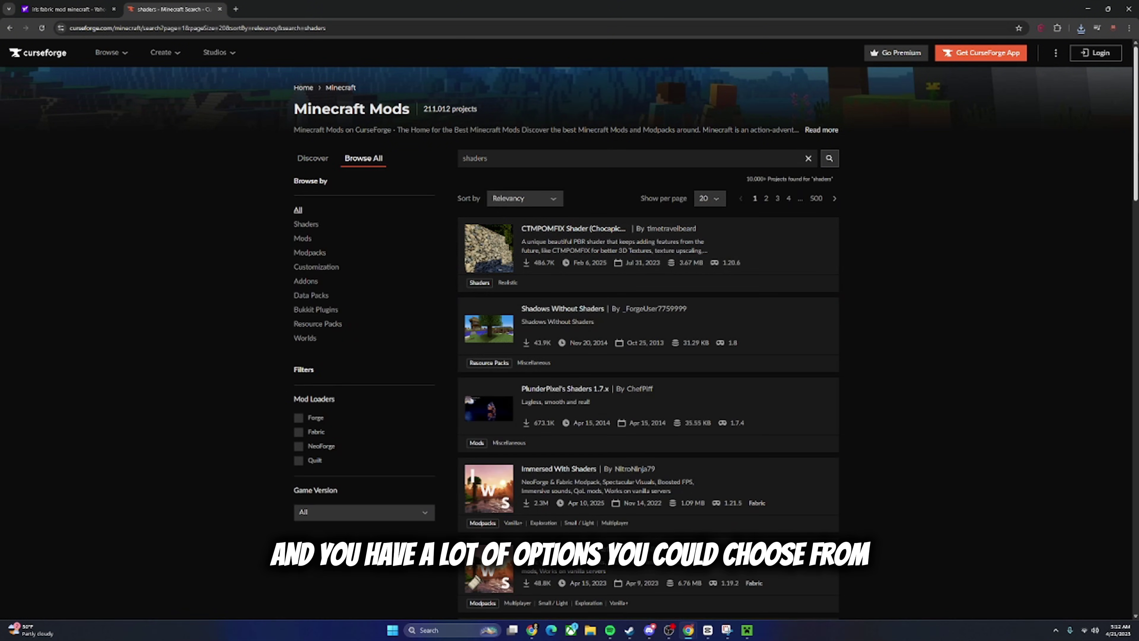
{"action": "scroll", "coordinate": [682, 254], "scroll_direction": "down", "scroll_amount": 12}
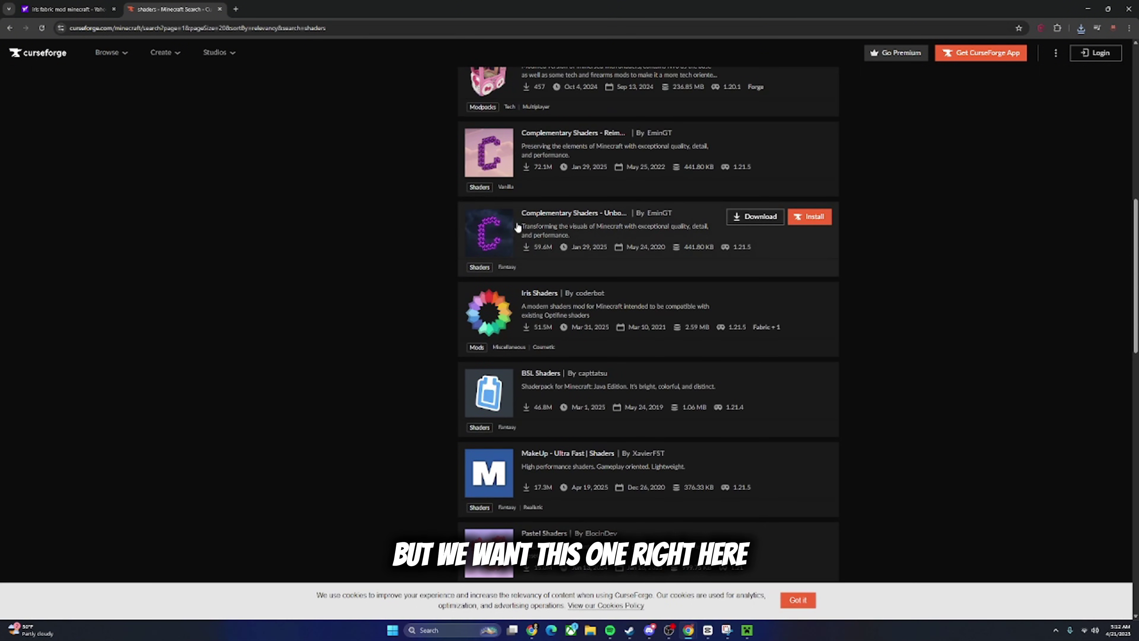
{"action": "left_click", "coordinate": [522, 227]}
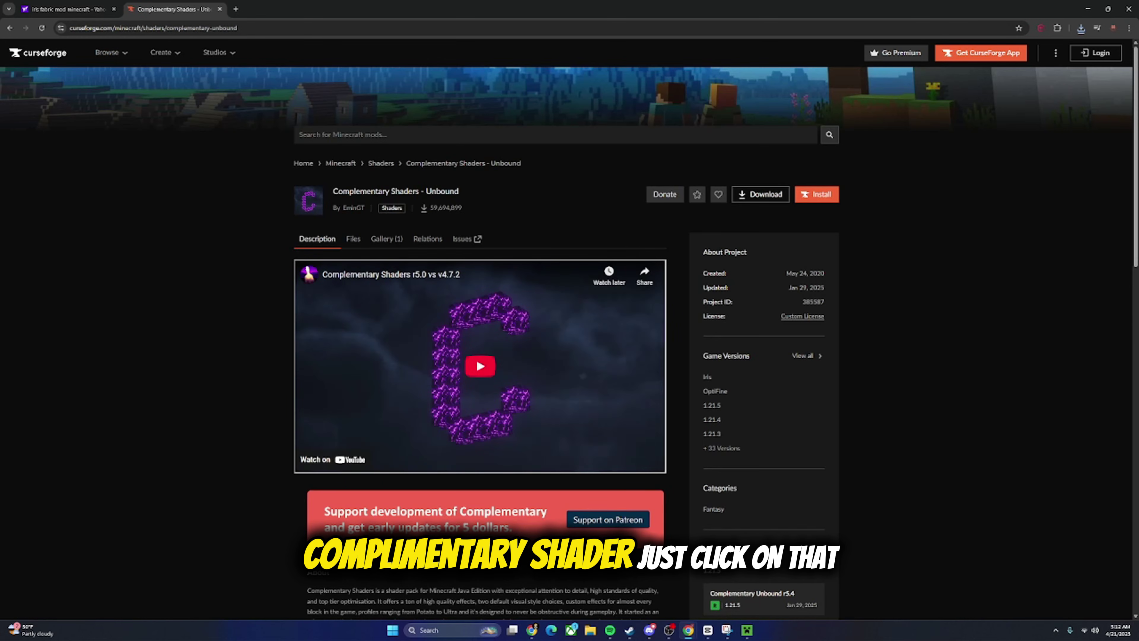
Download the Complementary Unbound r5.4 file and confirm the zip in recent downloads.
{"action": "left_click", "coordinate": [353, 239]}
{"action": "scroll", "coordinate": [675, 226], "scroll_direction": "down", "scroll_amount": 5}
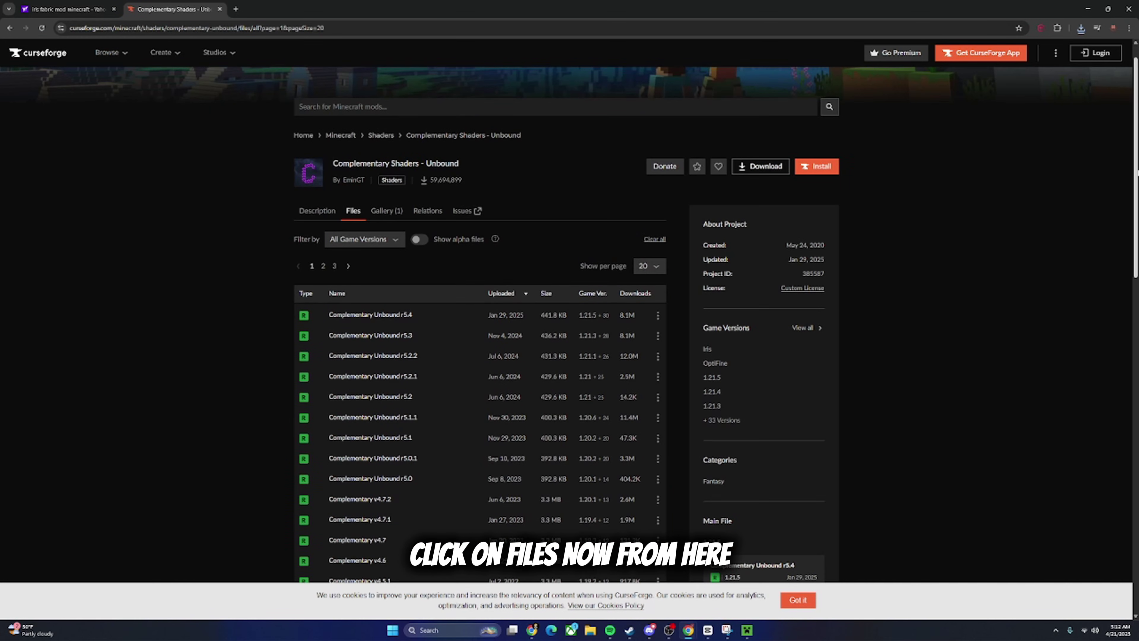
{"action": "scroll", "coordinate": [470, 67], "scroll_direction": "up", "scroll_amount": 1}
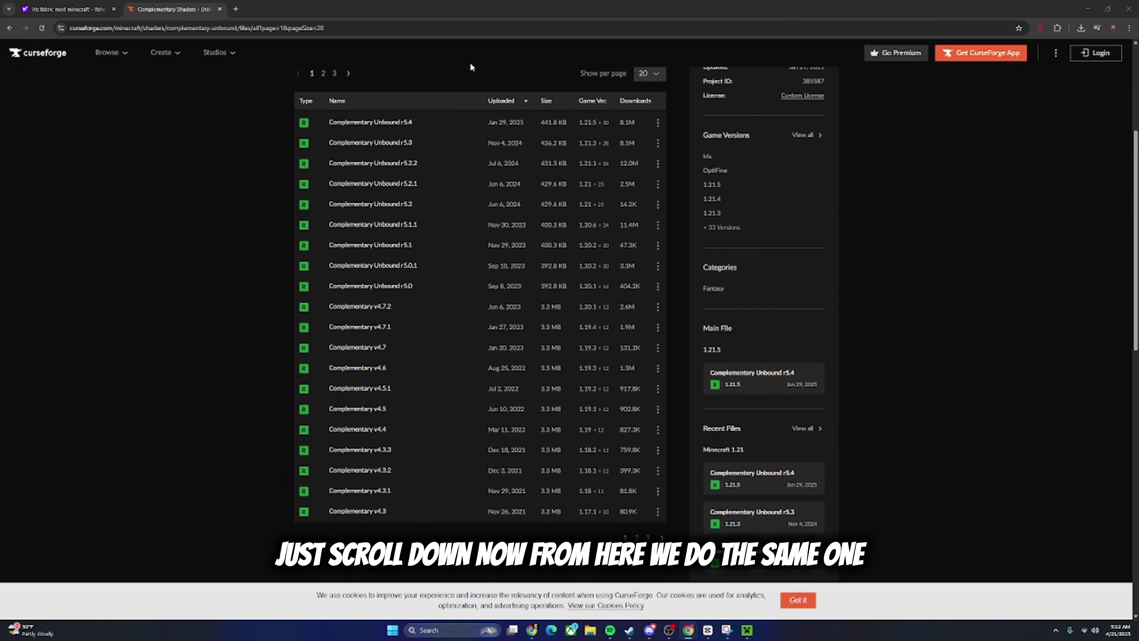
{"action": "mouse_move", "coordinate": [586, 123]}
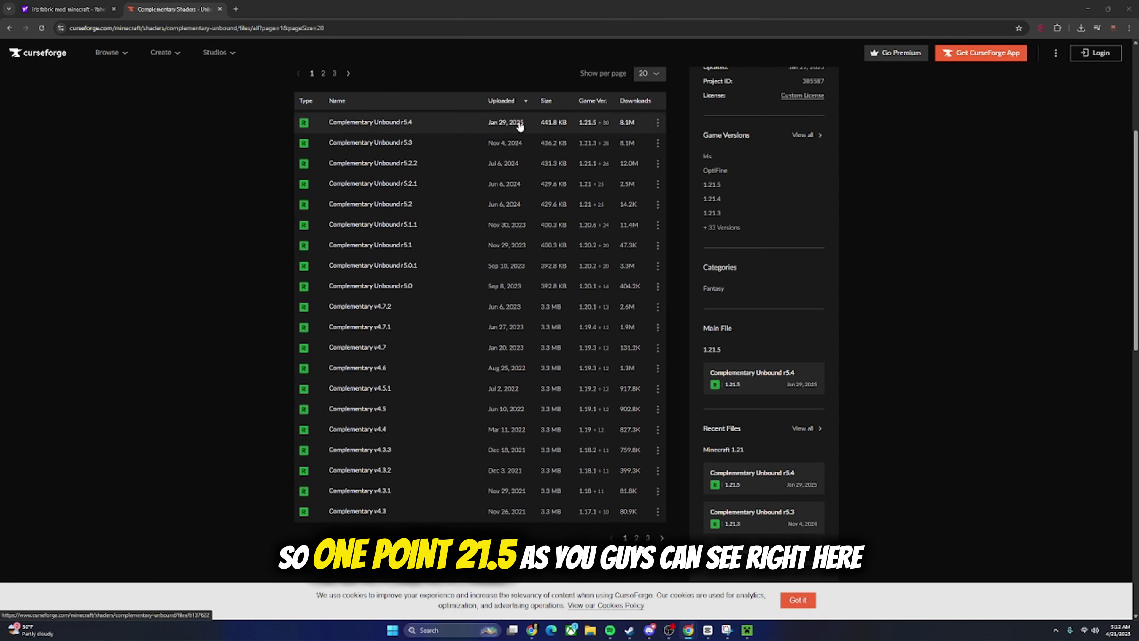
{"action": "left_click", "coordinate": [658, 122]}
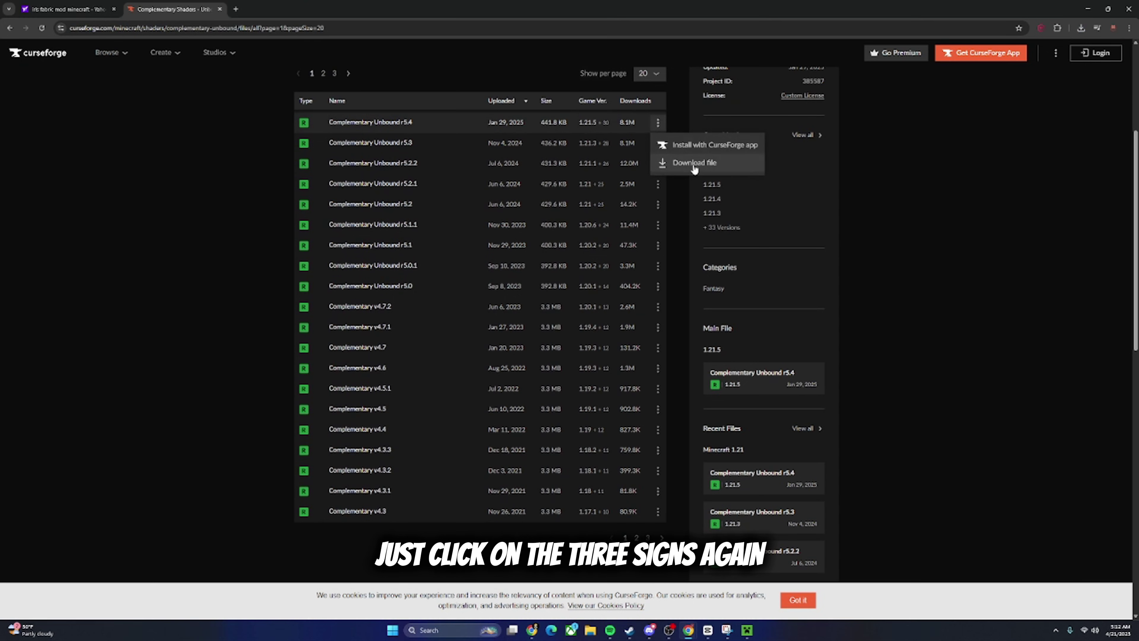
{"action": "left_click", "coordinate": [693, 166]}
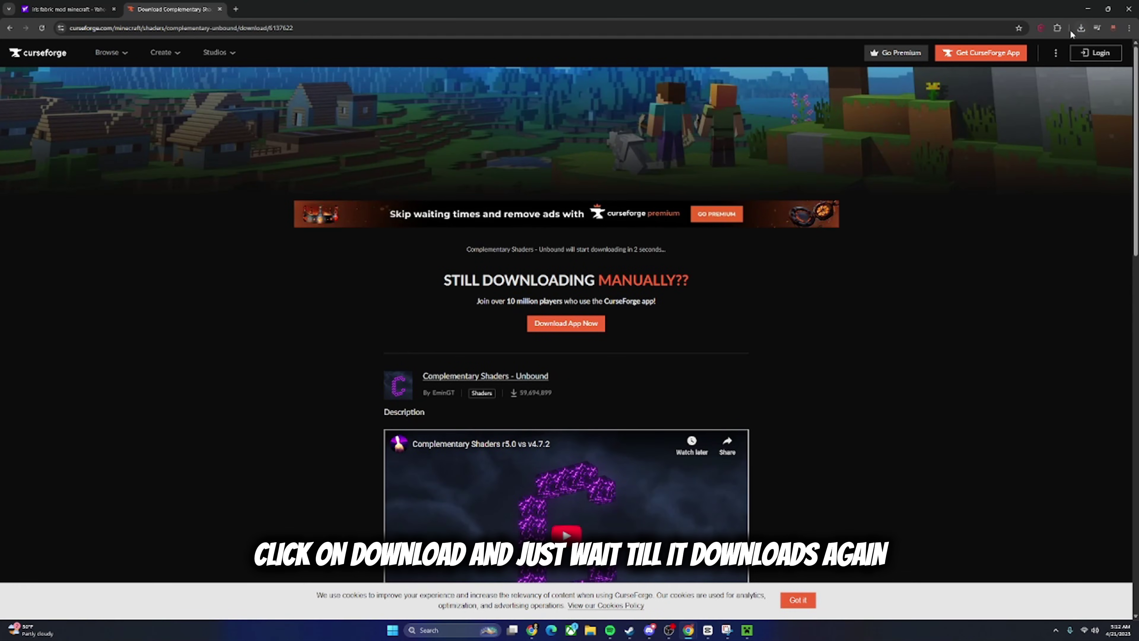
{"action": "left_click", "coordinate": [1081, 28]}
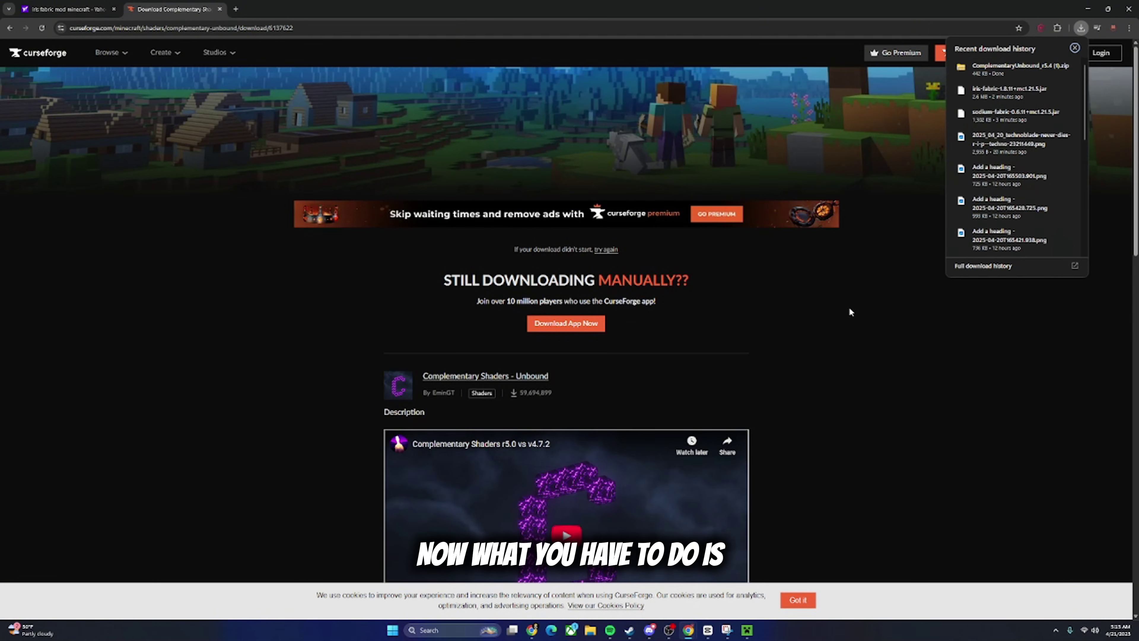
{"action": "left_click", "coordinate": [417, 148]}
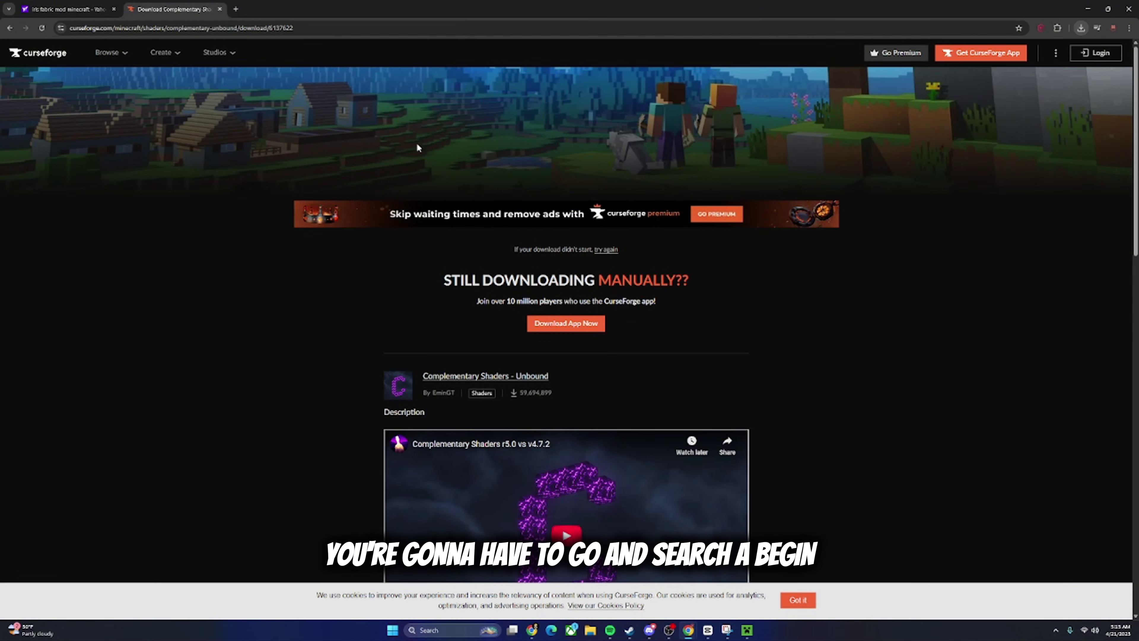
In a new tab, go to fabricmc.net and download the Fabric installer for Windows.
{"action": "left_click", "coordinate": [235, 9]}
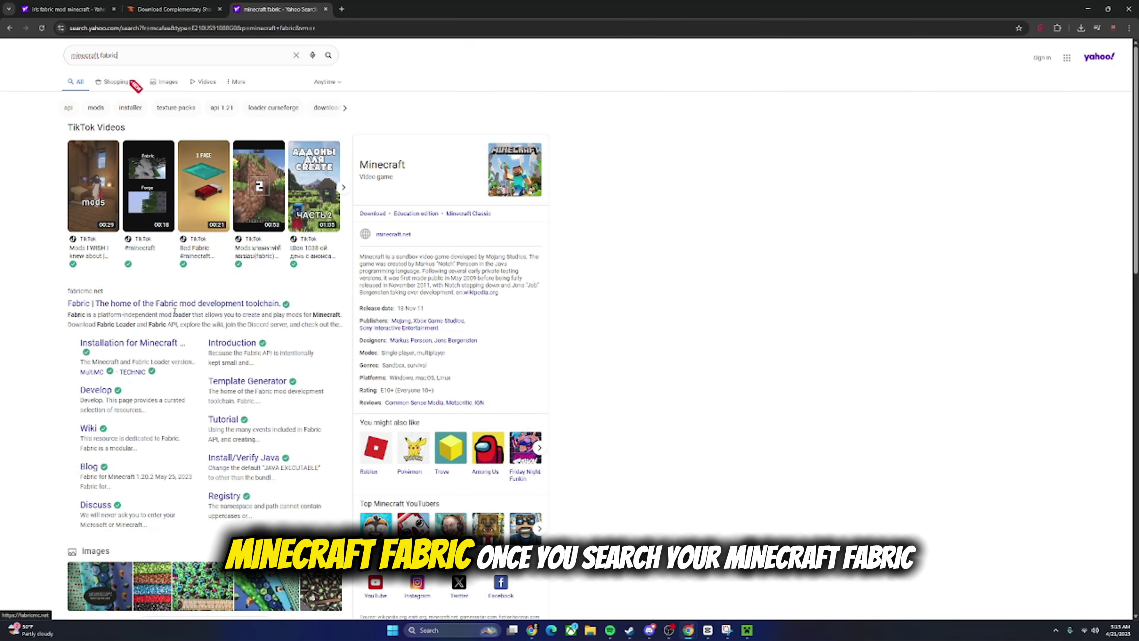
{"action": "left_click", "coordinate": [163, 303]}
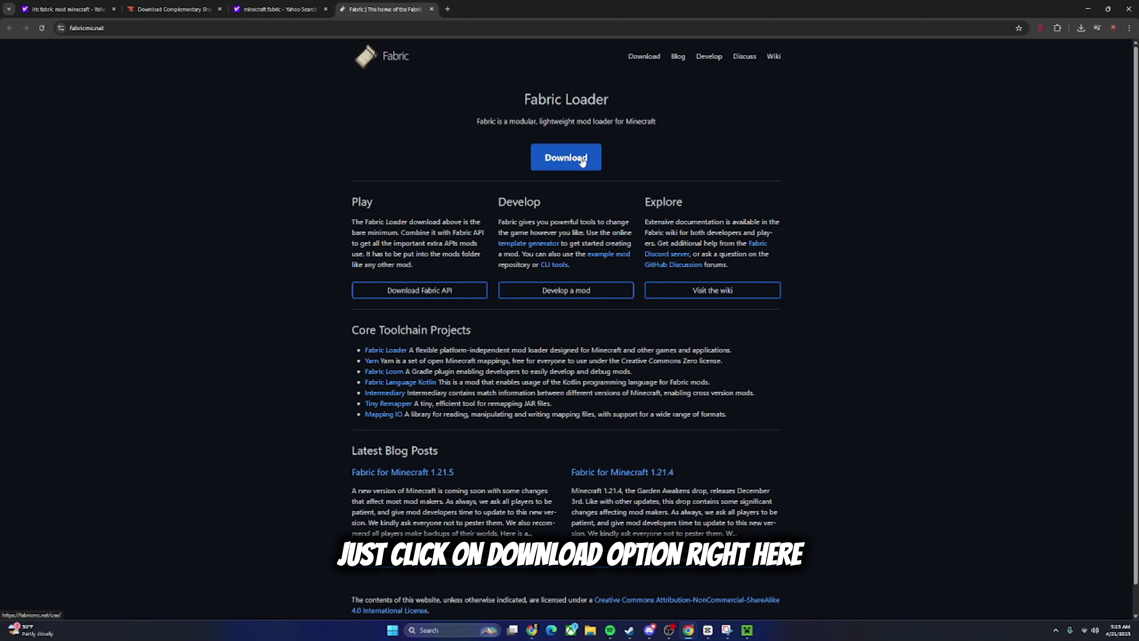
{"action": "left_click", "coordinate": [582, 161]}
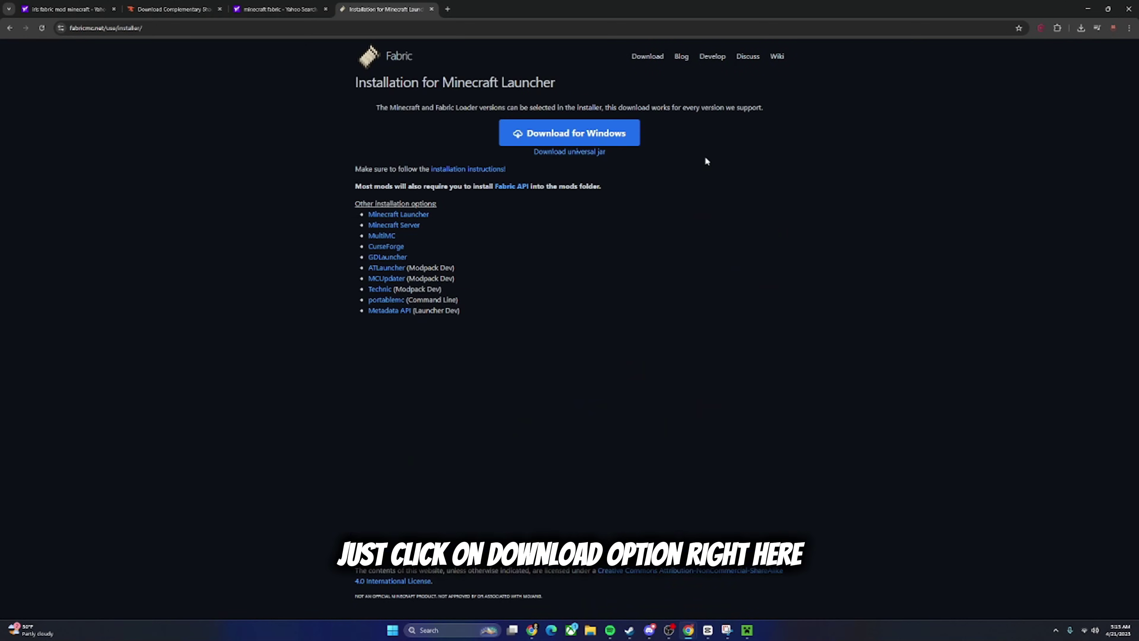
{"action": "left_click", "coordinate": [606, 134]}
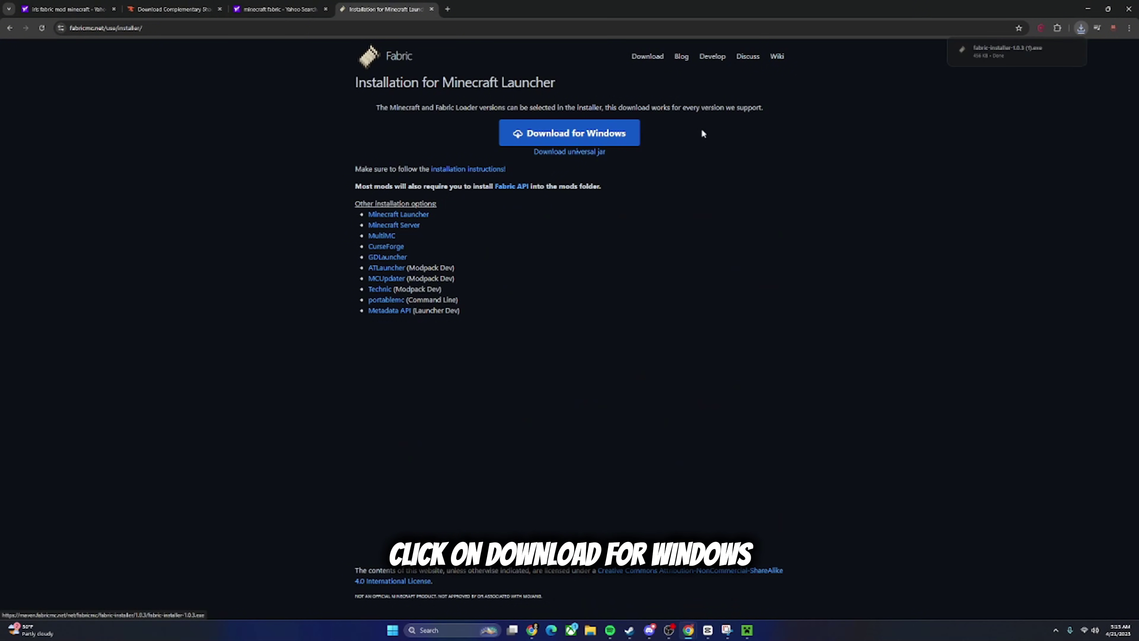
Drag the Fabric installer, shader zip, Iris and Sodium jars from Downloads to the desktop, then restore the launcher.
{"action": "left_click", "coordinate": [1088, 9]}
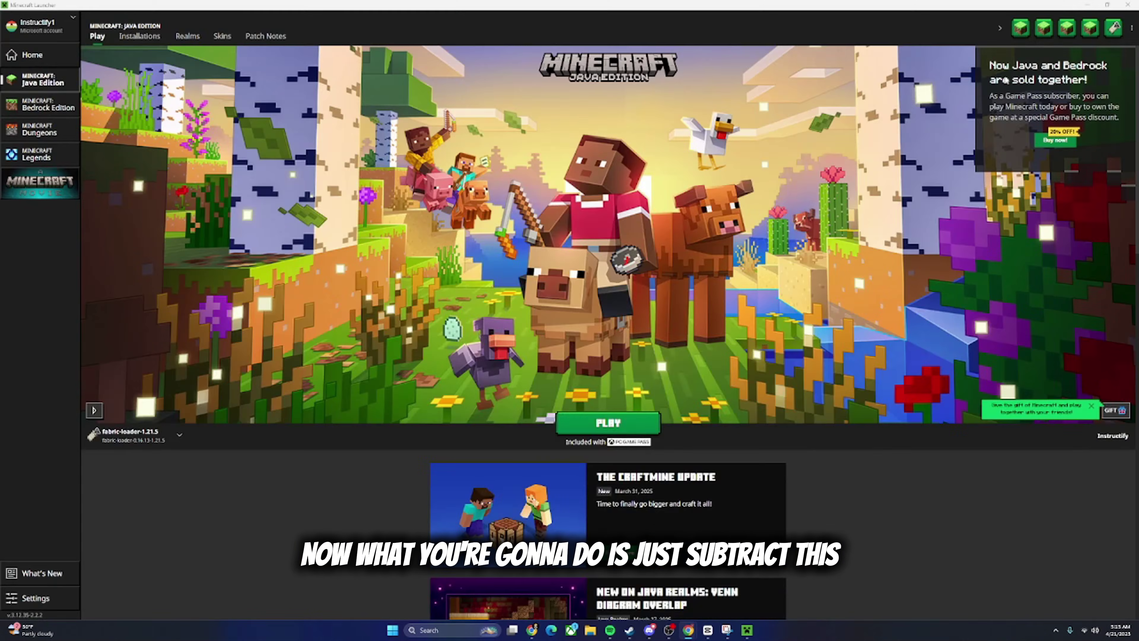
{"action": "left_click", "coordinate": [1089, 5]}
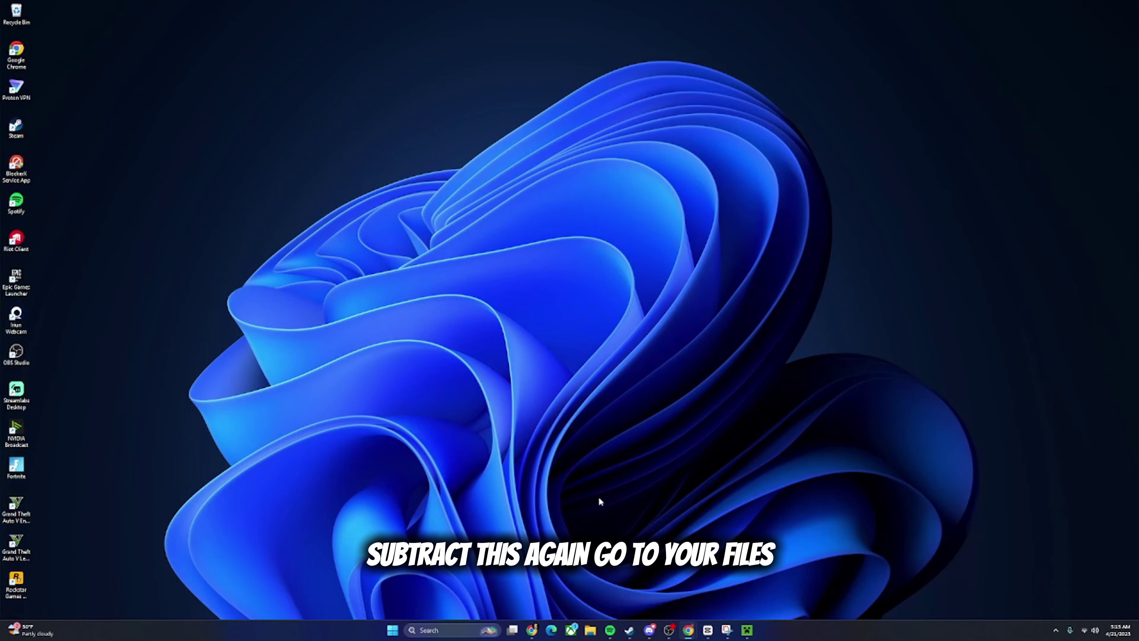
{"action": "left_click", "coordinate": [590, 633]}
{"action": "left_click", "coordinate": [653, 408]}
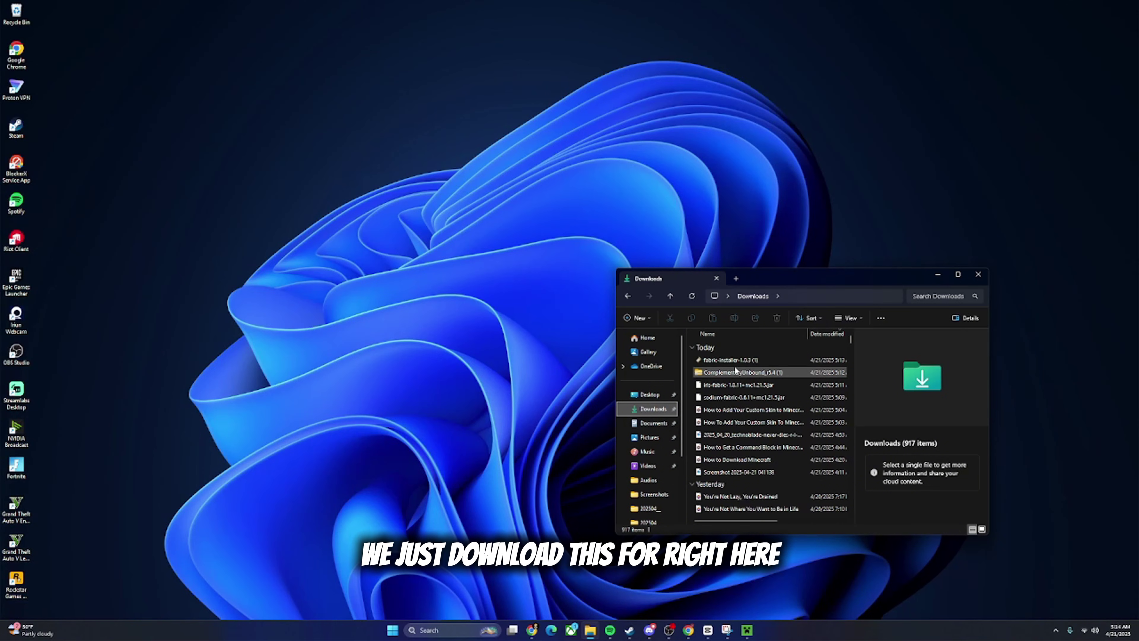
{"action": "left_click_drag", "start_coordinate": [682, 359], "coordinate": [271, 202]}
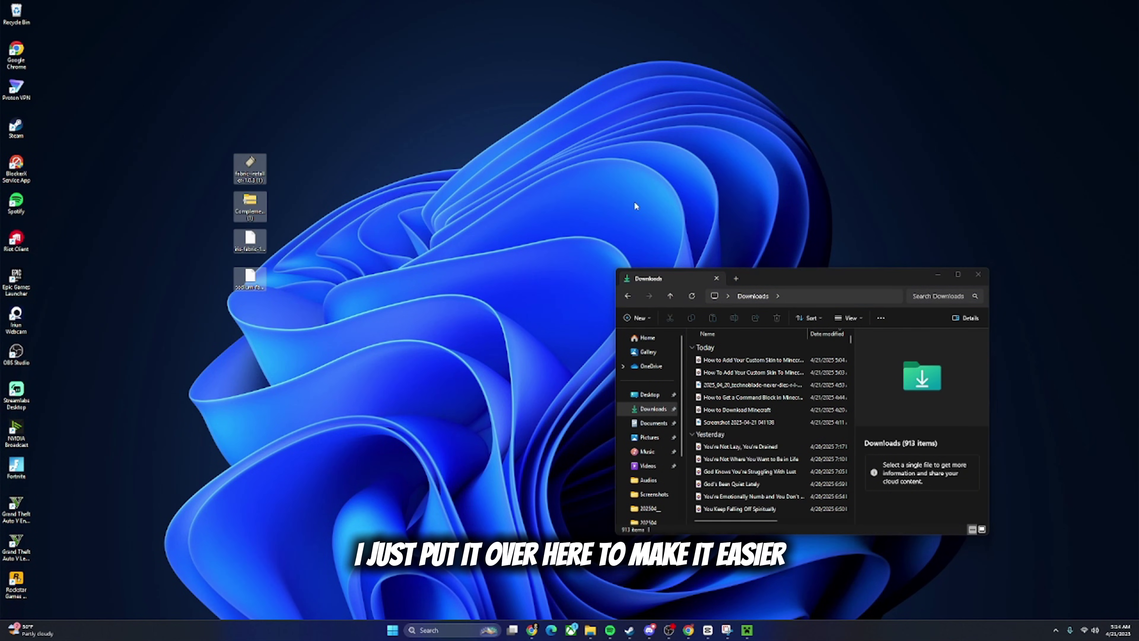
{"action": "left_click", "coordinate": [938, 277]}
{"action": "left_click", "coordinate": [628, 380]}
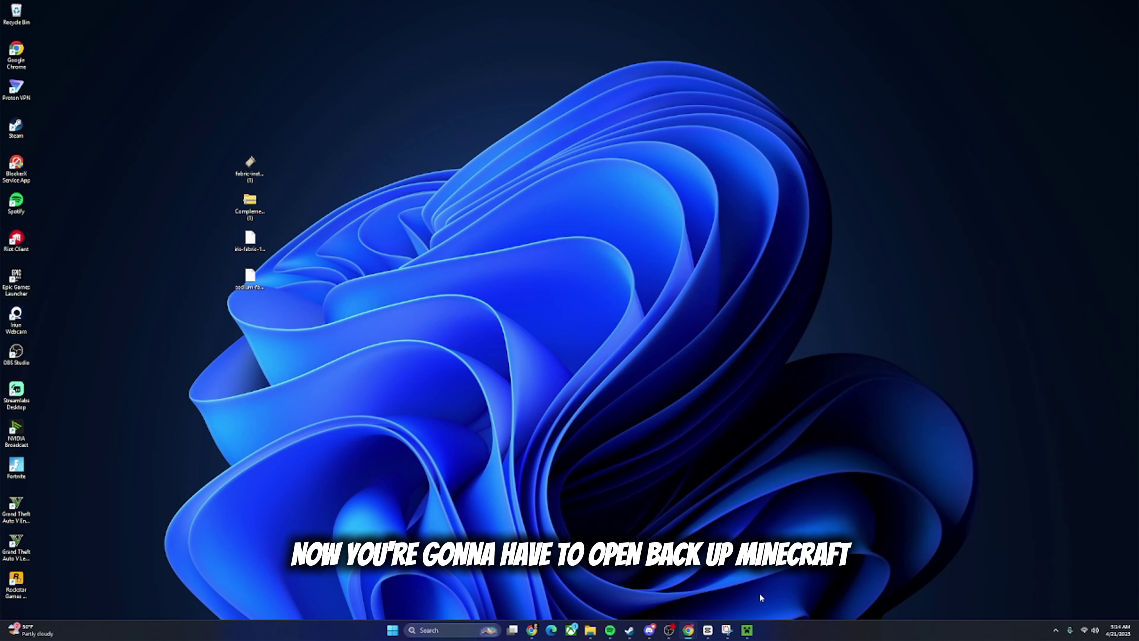
{"action": "left_click", "coordinate": [747, 630]}
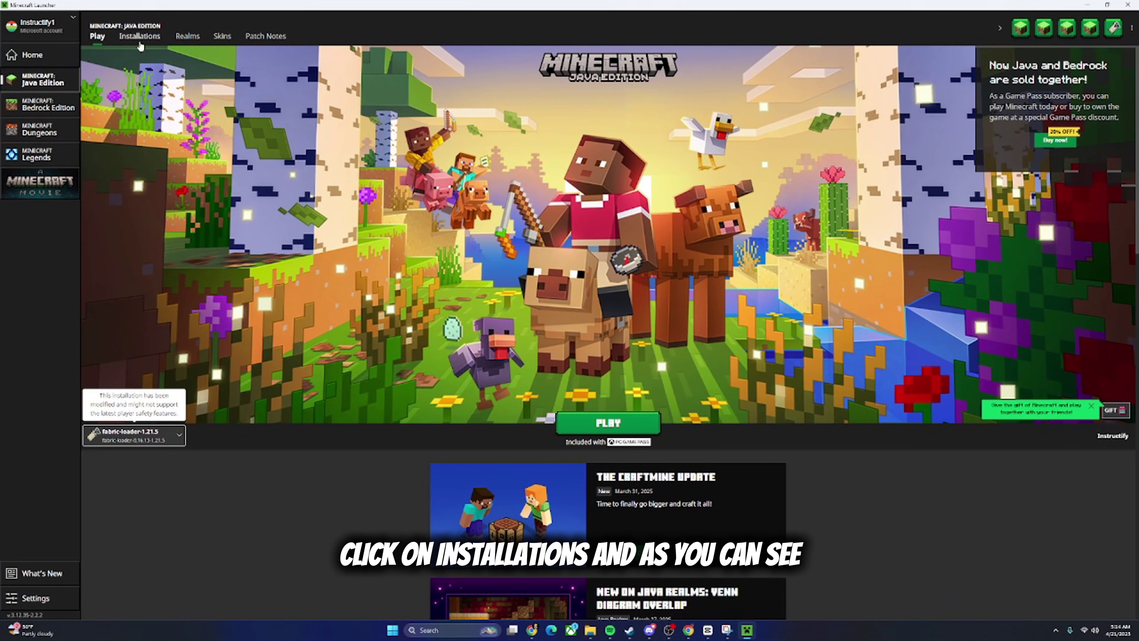
Open the fabric-loader-1.21.5 installation's .minecraft folder from the Installations tab.
{"action": "left_click", "coordinate": [139, 41]}
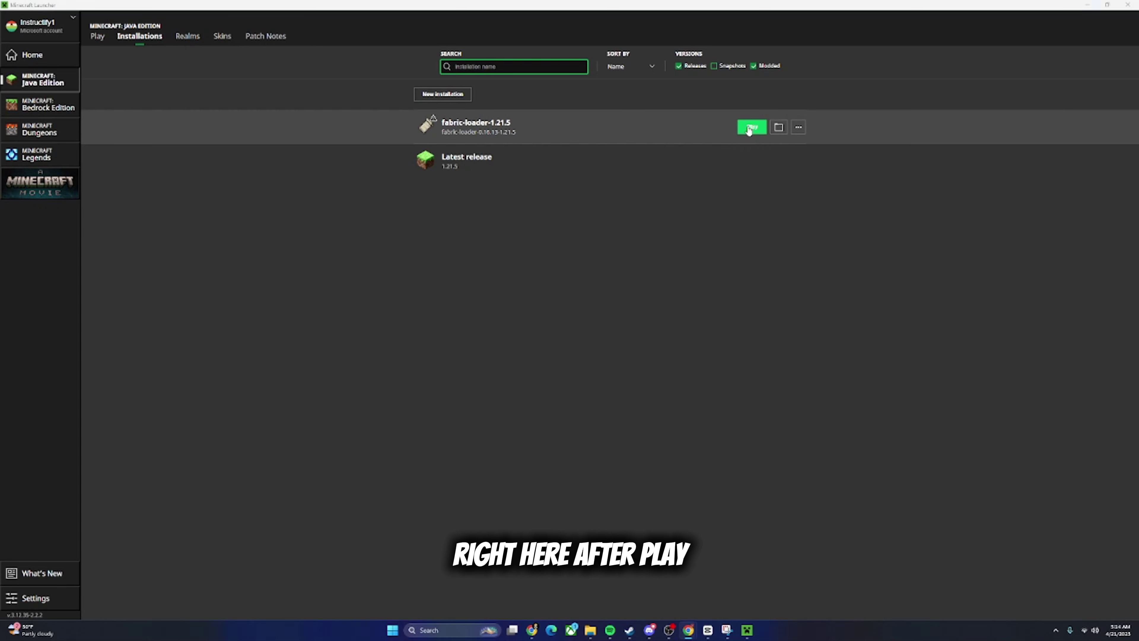
{"action": "left_click", "coordinate": [783, 131]}
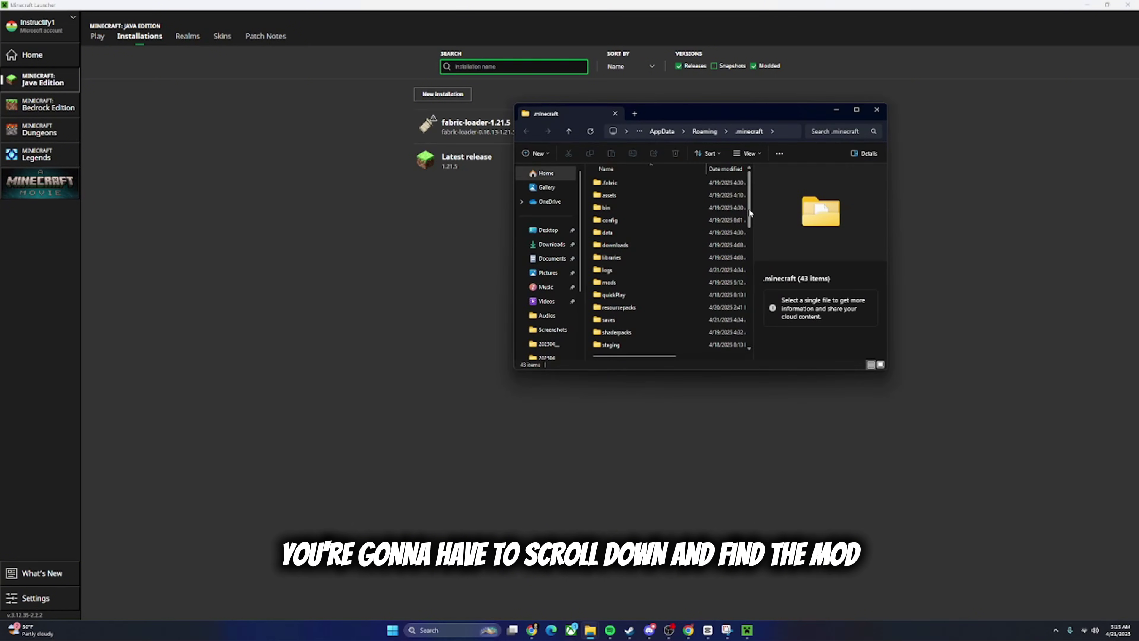
Open the mods folder inside .minecraft.
{"action": "scroll", "coordinate": [748, 208], "scroll_direction": "down", "scroll_amount": 1}
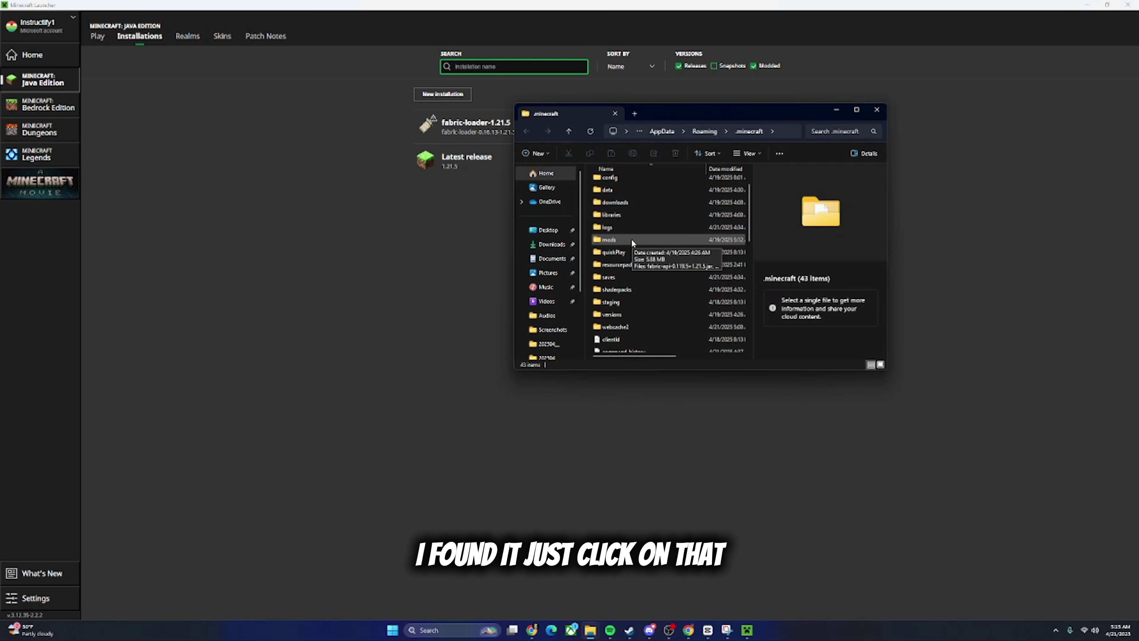
{"action": "double_click", "coordinate": [633, 241]}
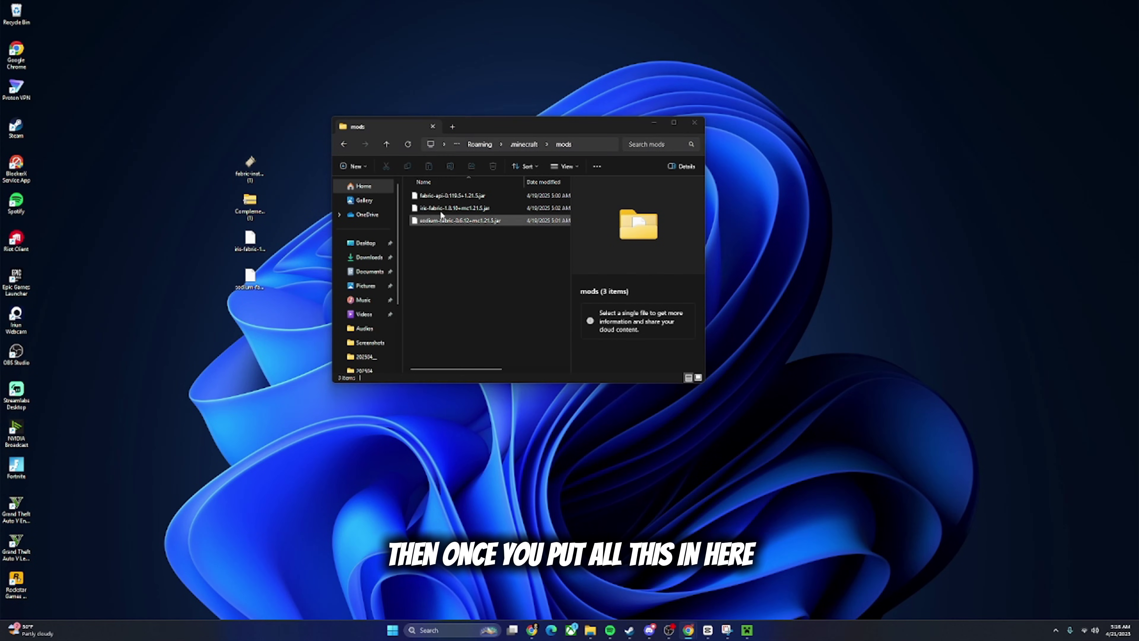
Play the fabric-loader-1.21.5 installation from Minecraft Launcher.
{"action": "left_click", "coordinate": [748, 630]}
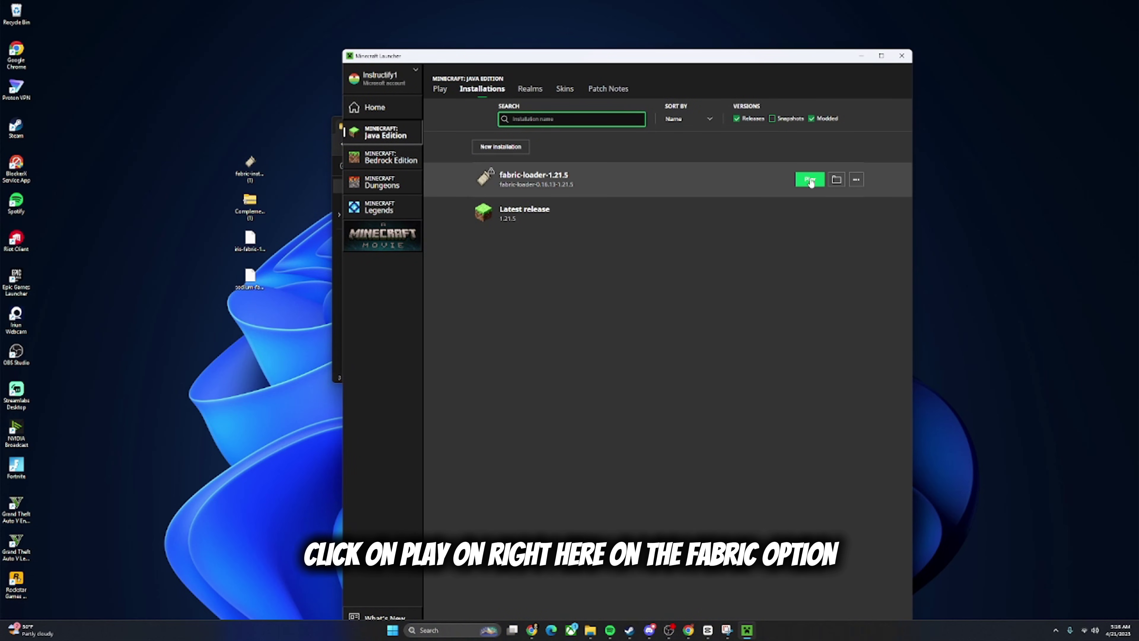
{"action": "left_click", "coordinate": [810, 180]}
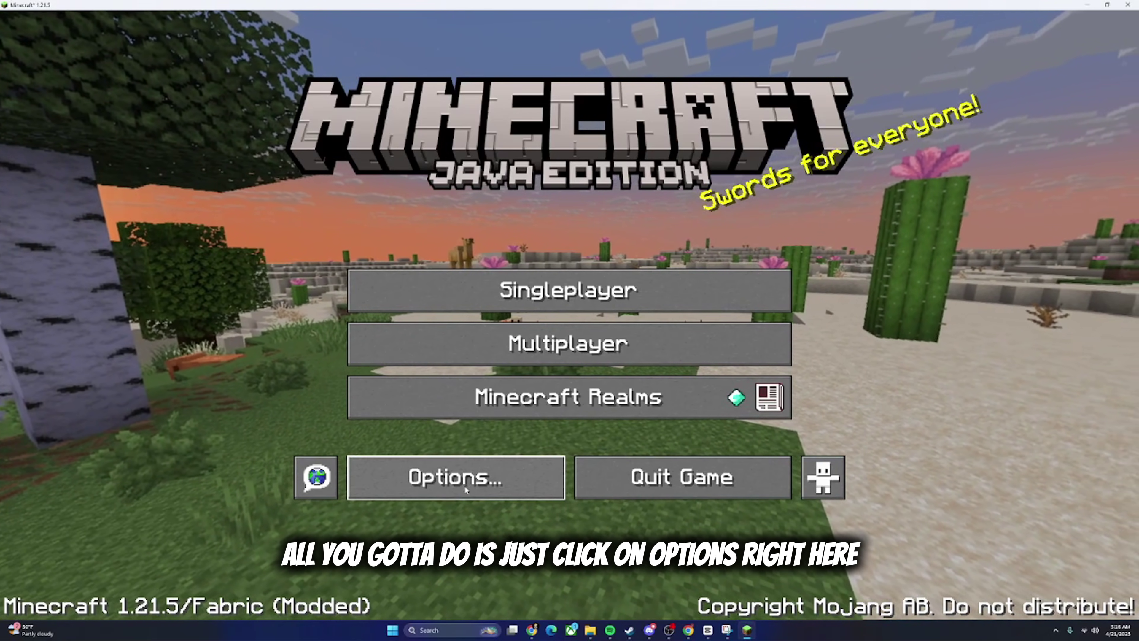
Go to Options > Video Settings > Shader Packs and toggle the shaders setting.
{"action": "left_click", "coordinate": [465, 485]}
{"action": "left_click", "coordinate": [486, 295]}
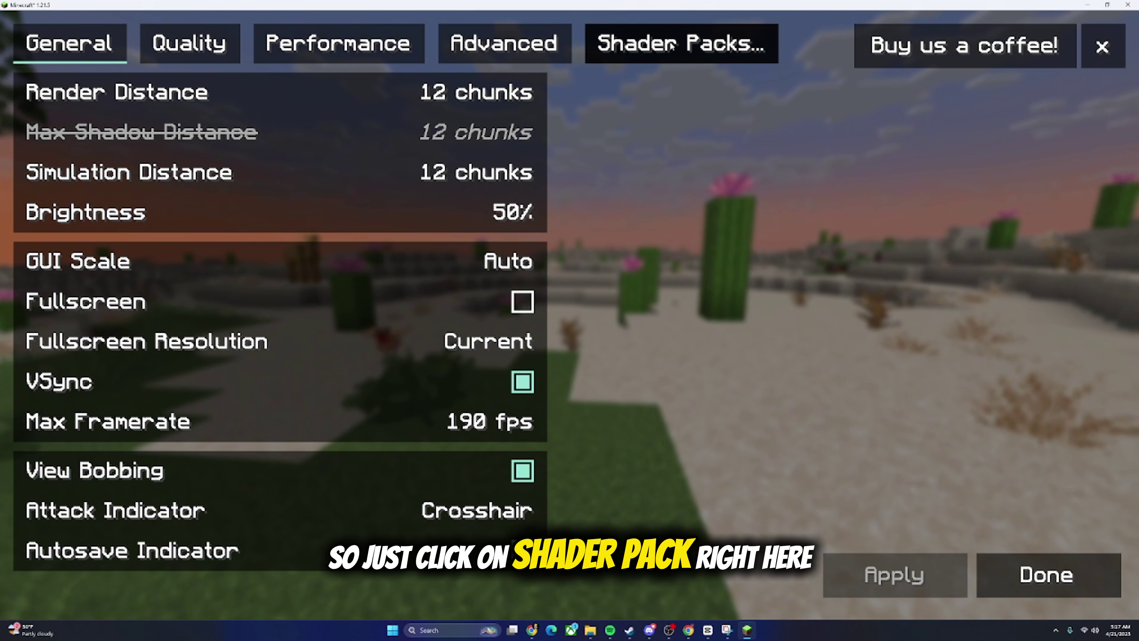
{"action": "left_click", "coordinate": [695, 40]}
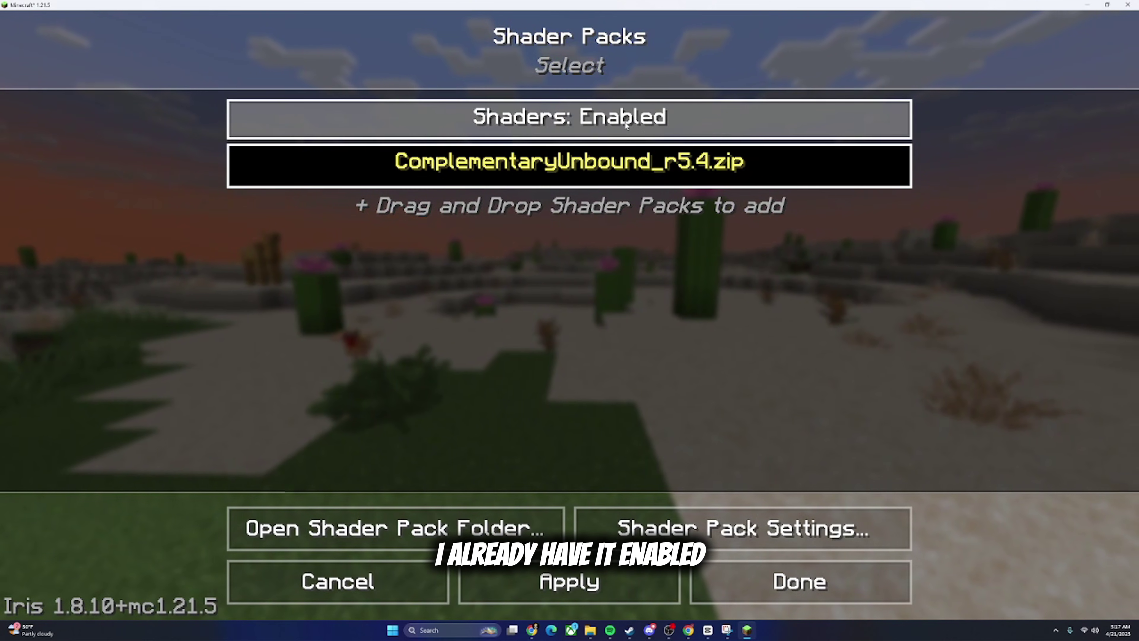
{"action": "left_click", "coordinate": [643, 118]}
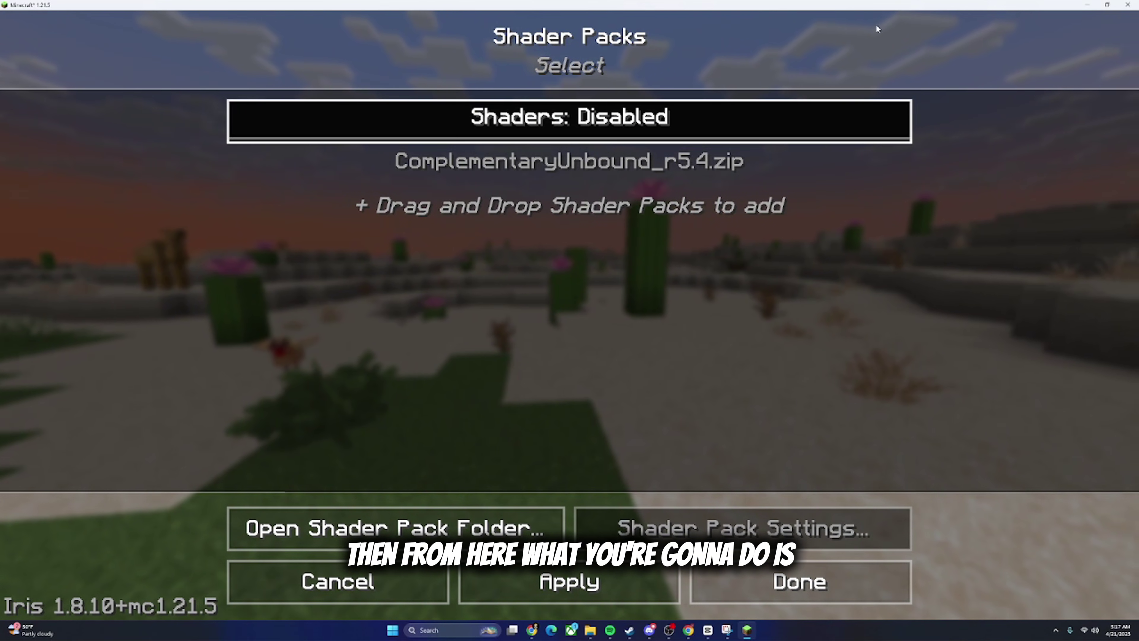
Add ComplementaryUnbound_r5.4.zip as a shader pack, apply it, and close the screen.
{"action": "left_click_drag", "start_coordinate": [906, 6], "coordinate": [691, 117]}
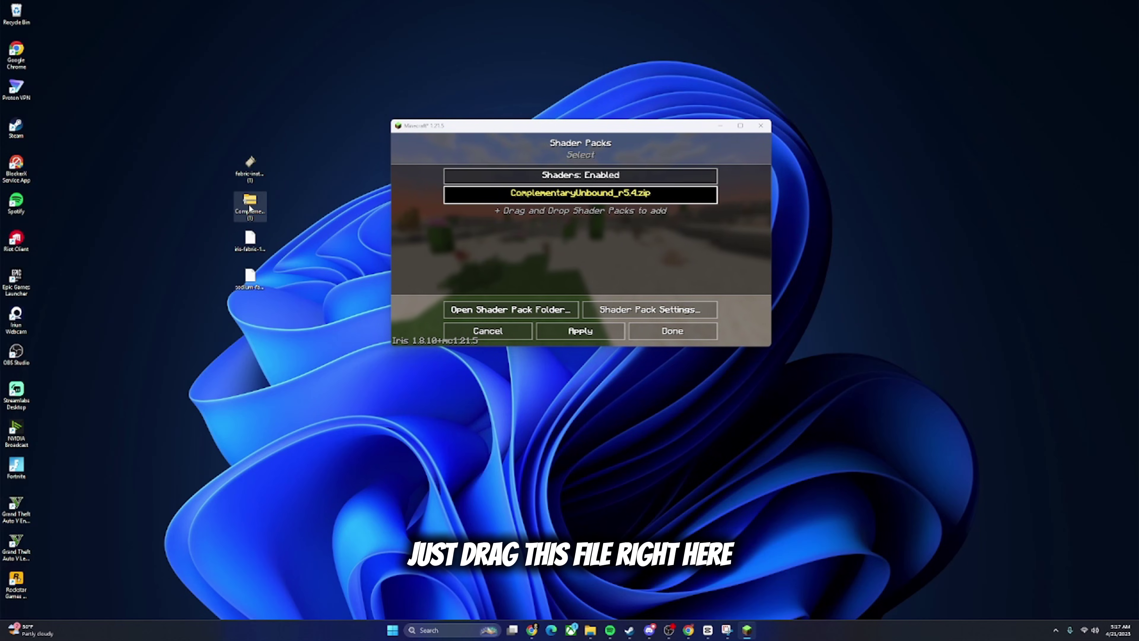
{"action": "left_click_drag", "start_coordinate": [567, 232], "coordinate": [567, 232]}
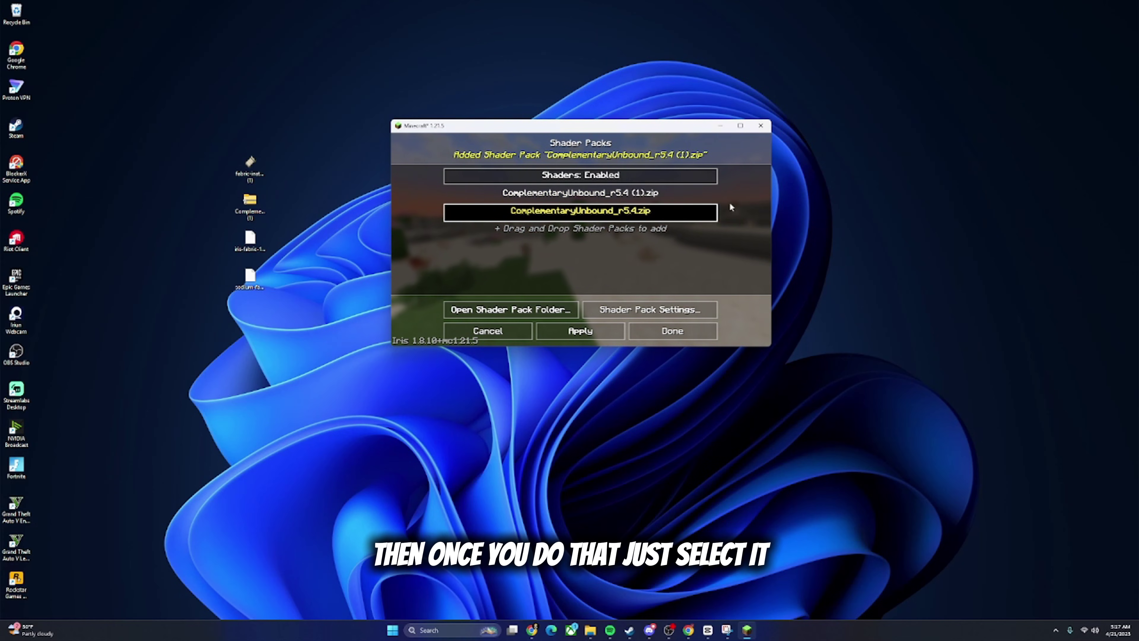
{"action": "left_click", "coordinate": [740, 125]}
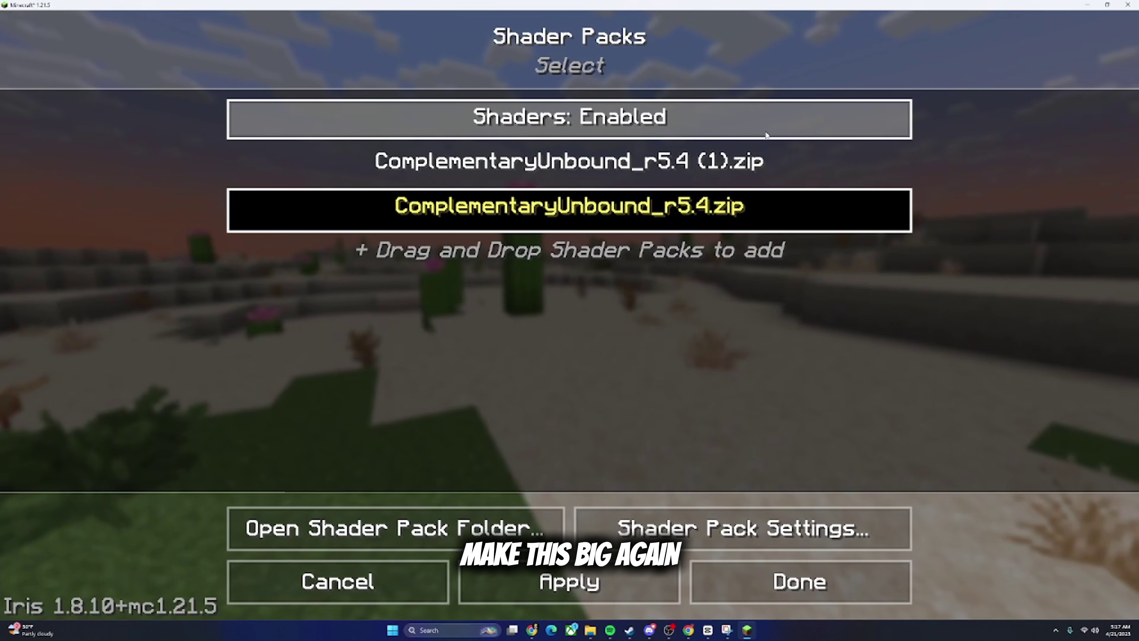
{"action": "left_click", "coordinate": [513, 595]}
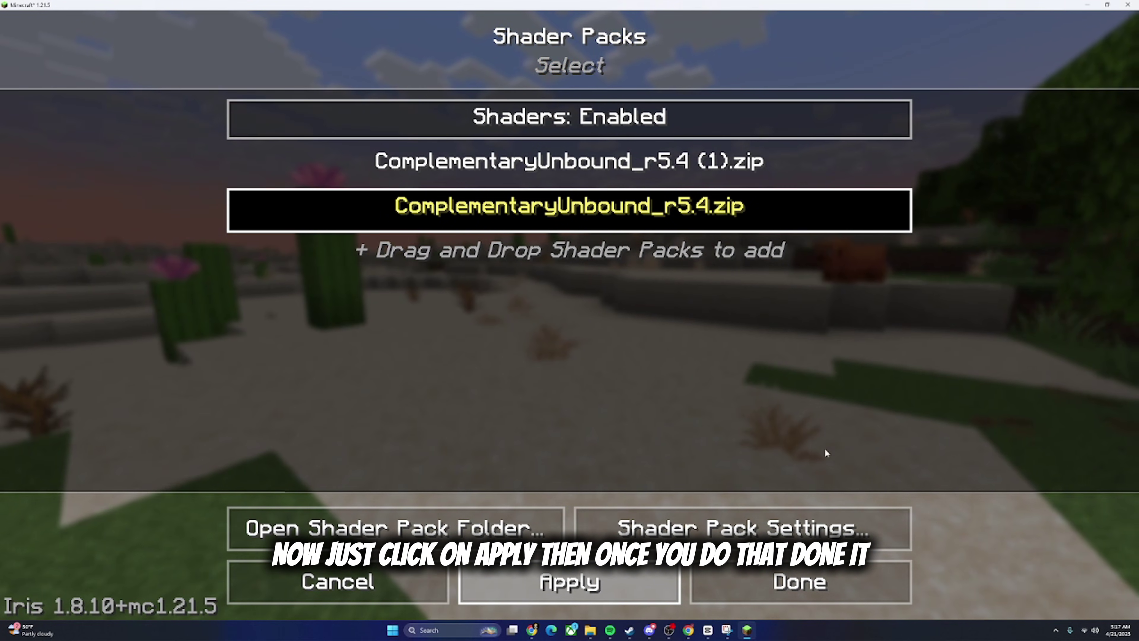
{"action": "left_click", "coordinate": [801, 582]}
Open Singleplayer, select the saved world, and load it with the shader pack active.
{"action": "left_click", "coordinate": [646, 276]}
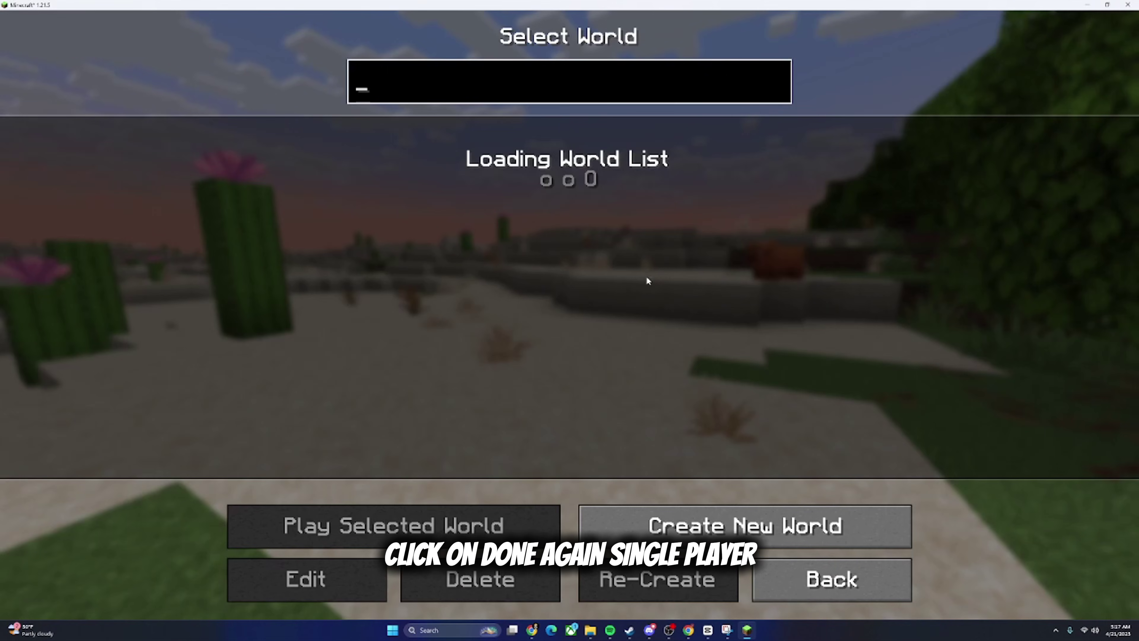
{"action": "left_click", "coordinate": [719, 264]}
{"action": "left_click", "coordinate": [401, 529]}
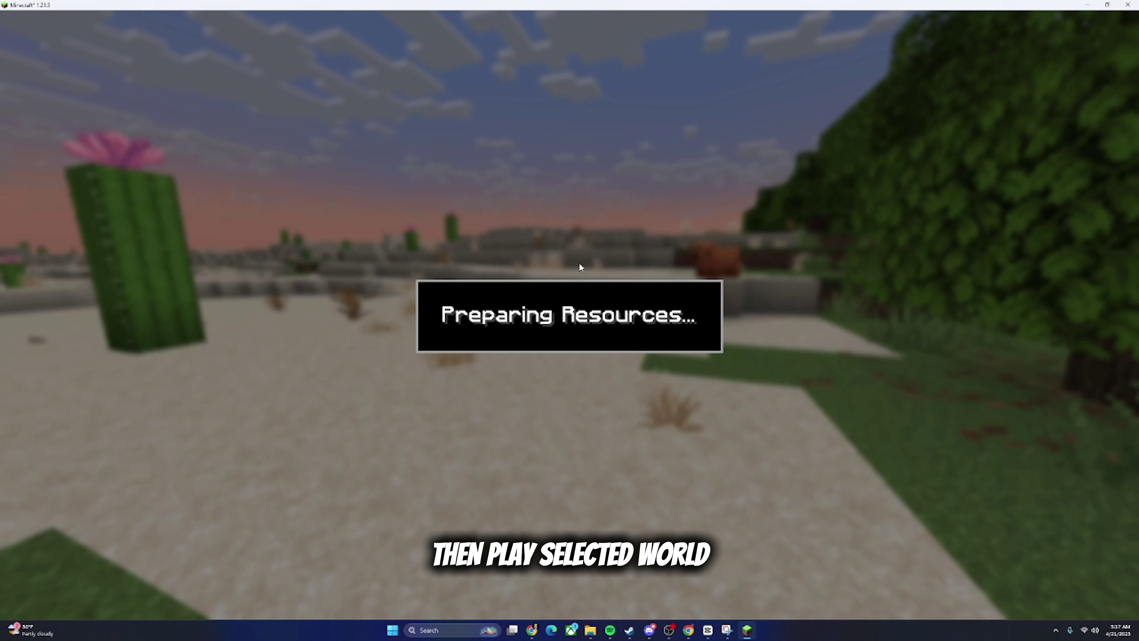